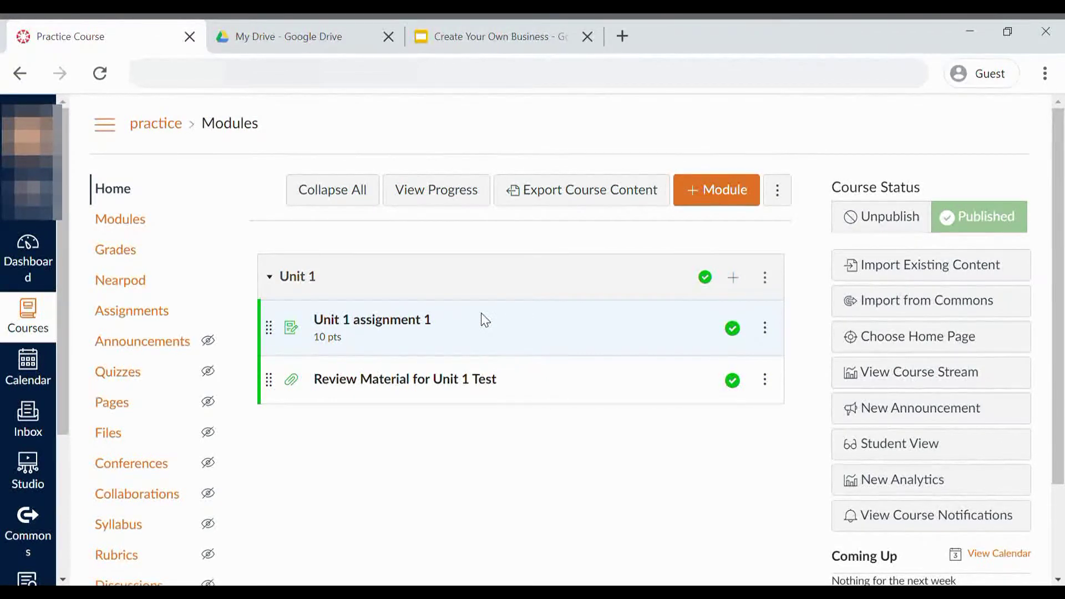
- Add a new assignment named "Create a Business" to the Unit 1 module
click(736, 279)
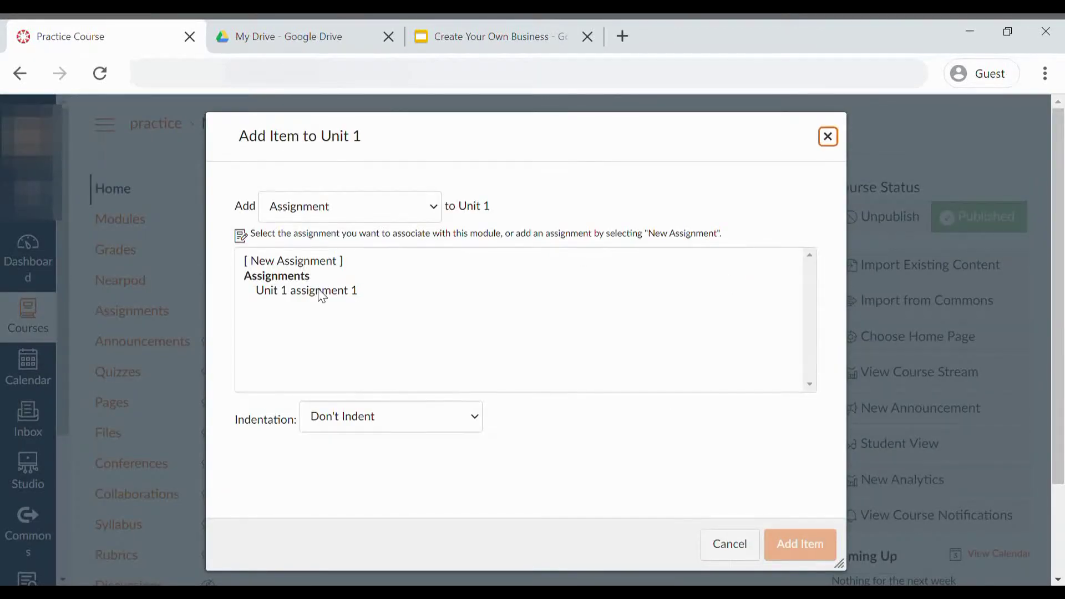
click(290, 262)
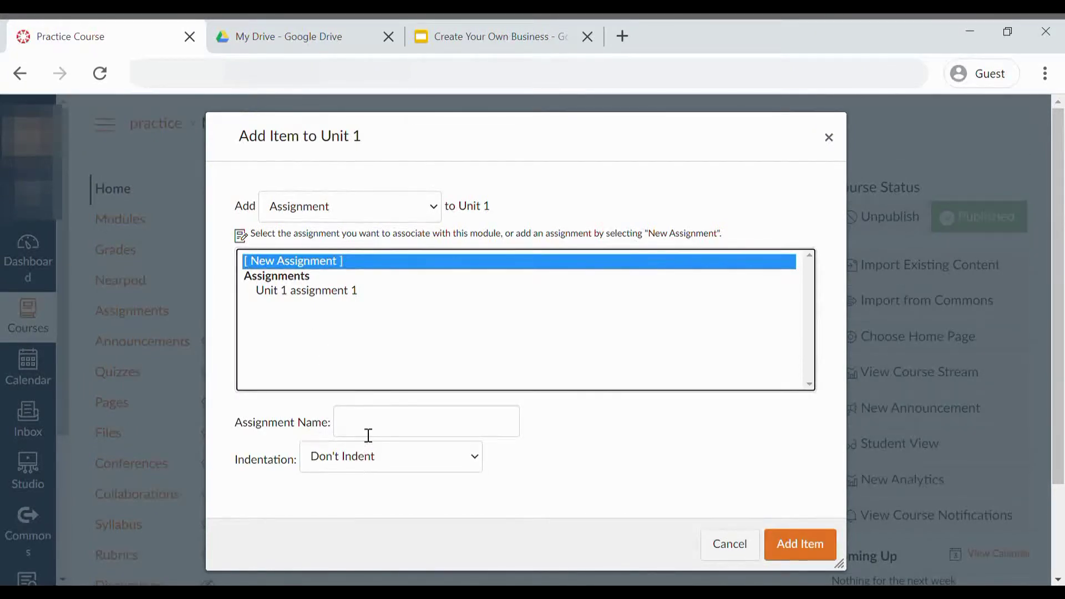
click(364, 432)
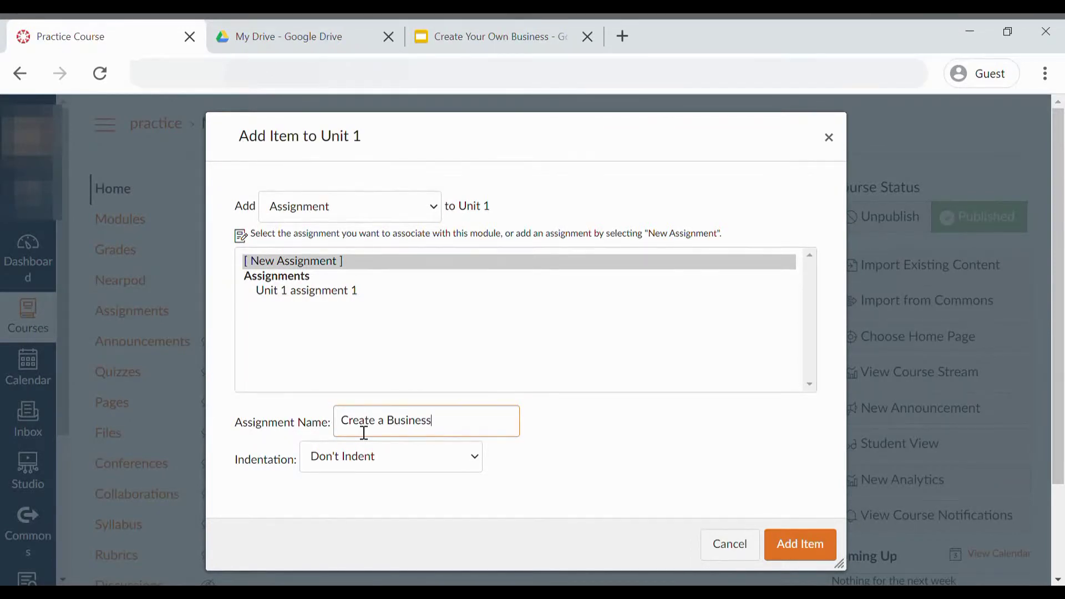
click(817, 546)
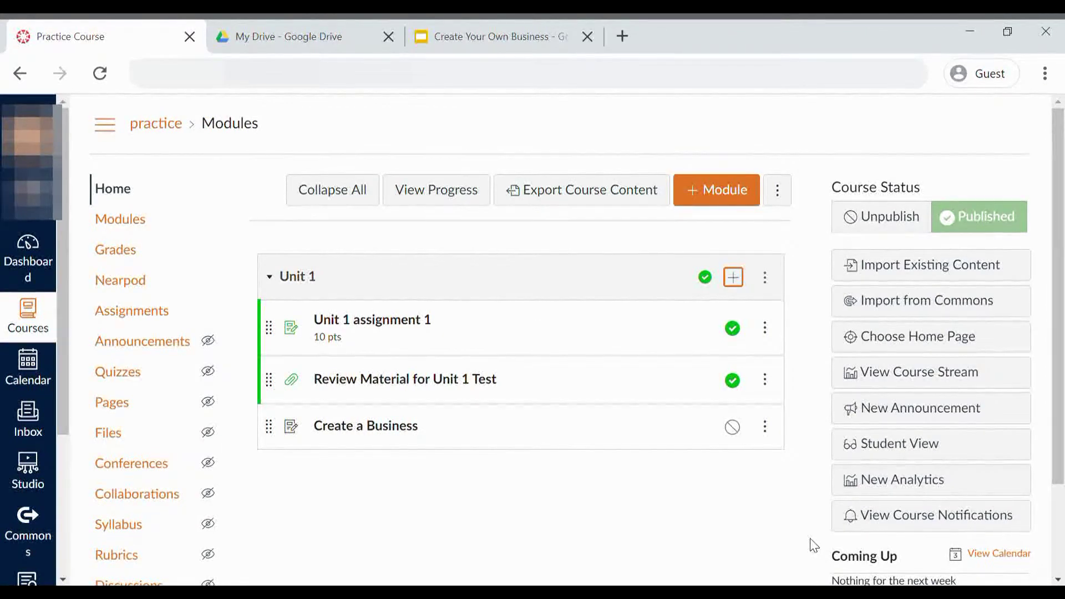
- Open the Create a Business assignment for editing and set its points to 50
click(371, 428)
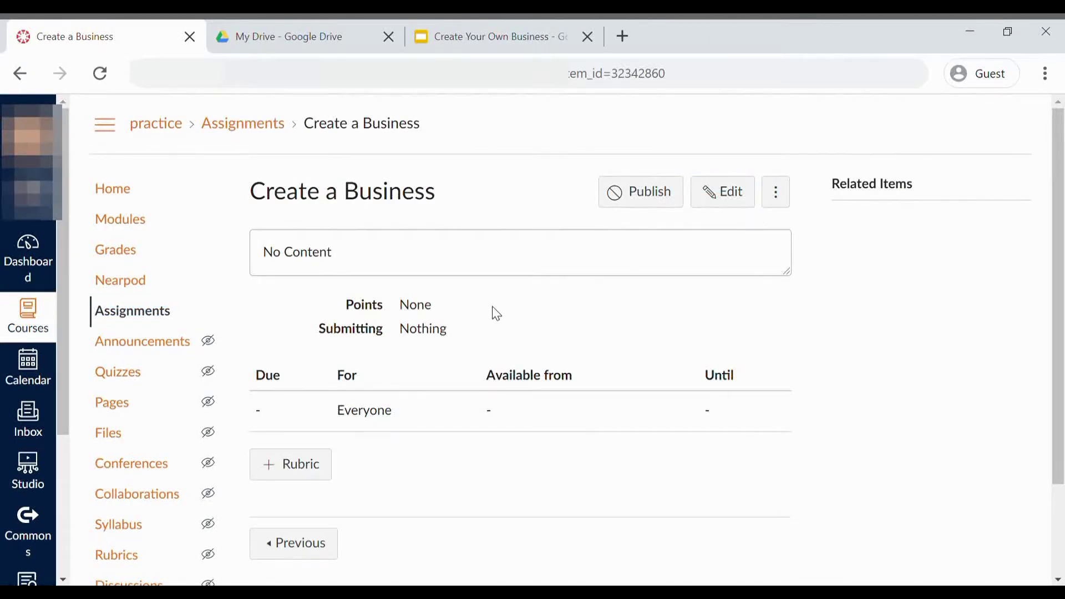
click(721, 193)
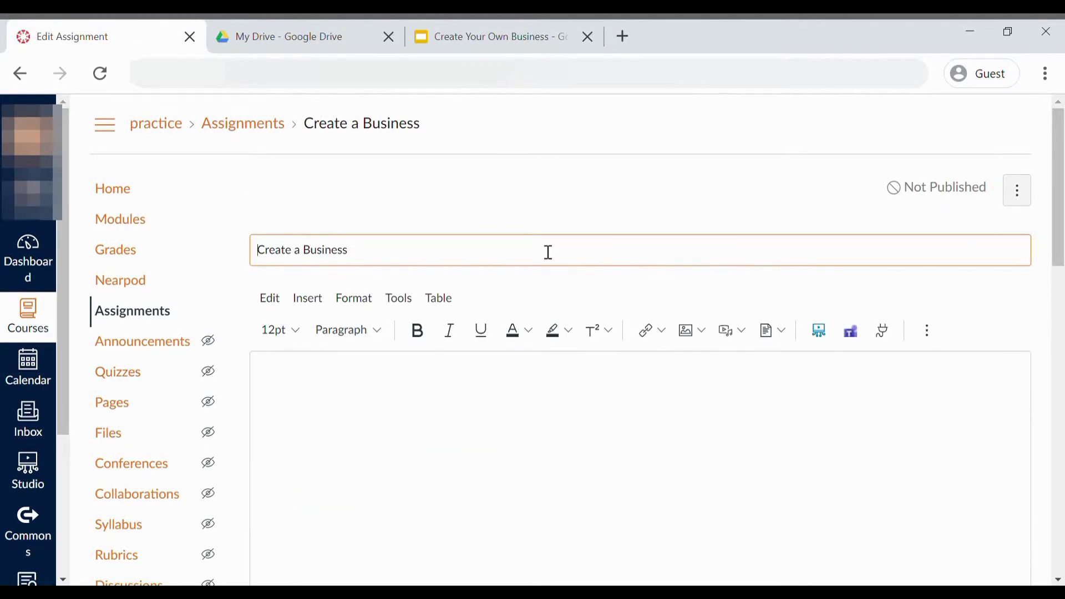
scroll(549, 253, down, 2)
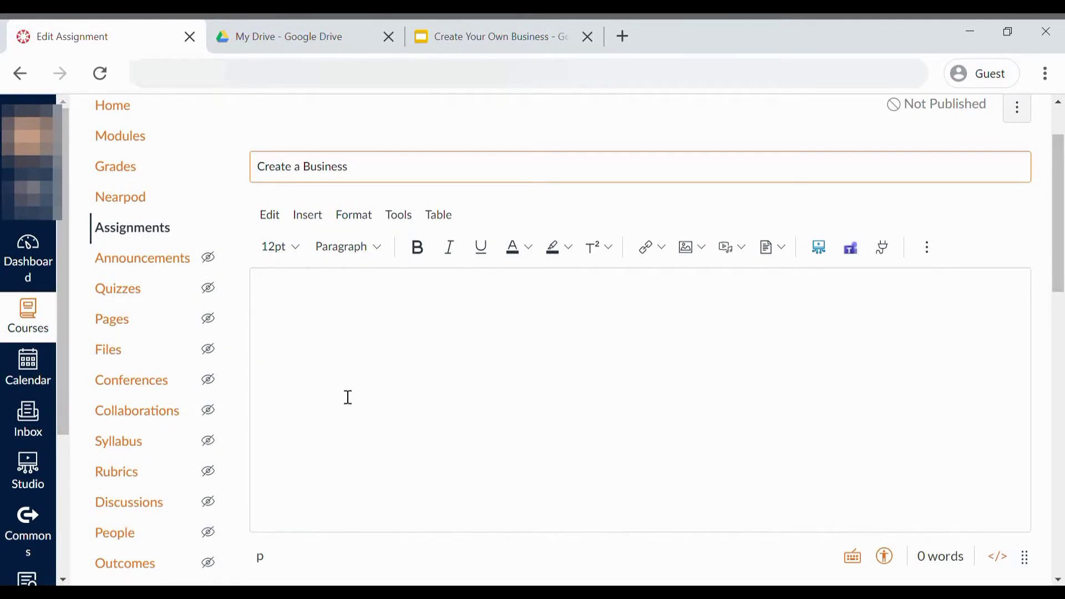
scroll(348, 397, down, 2)
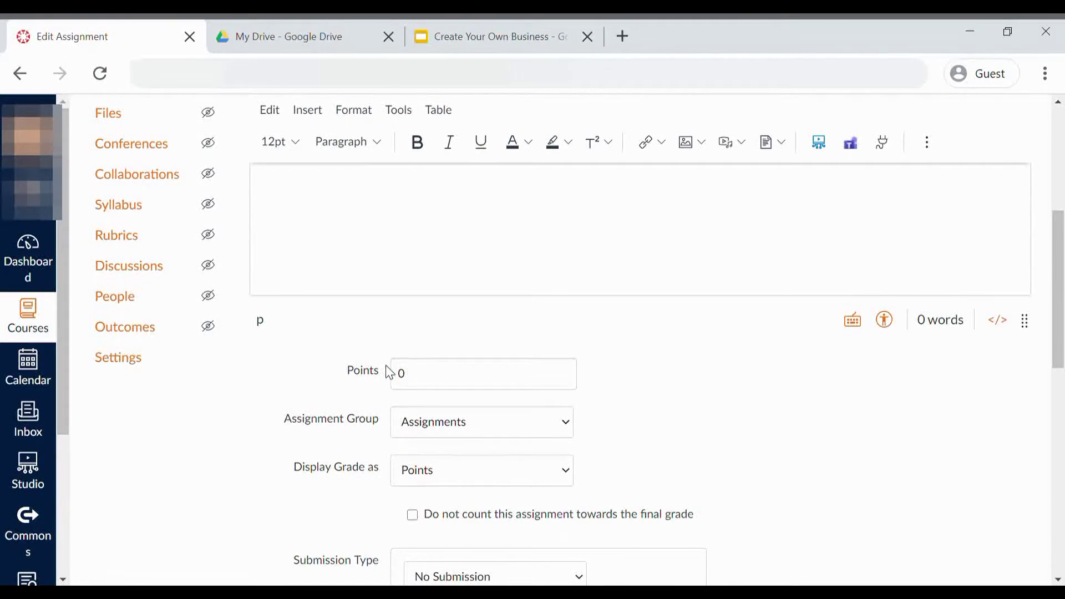
click(402, 376)
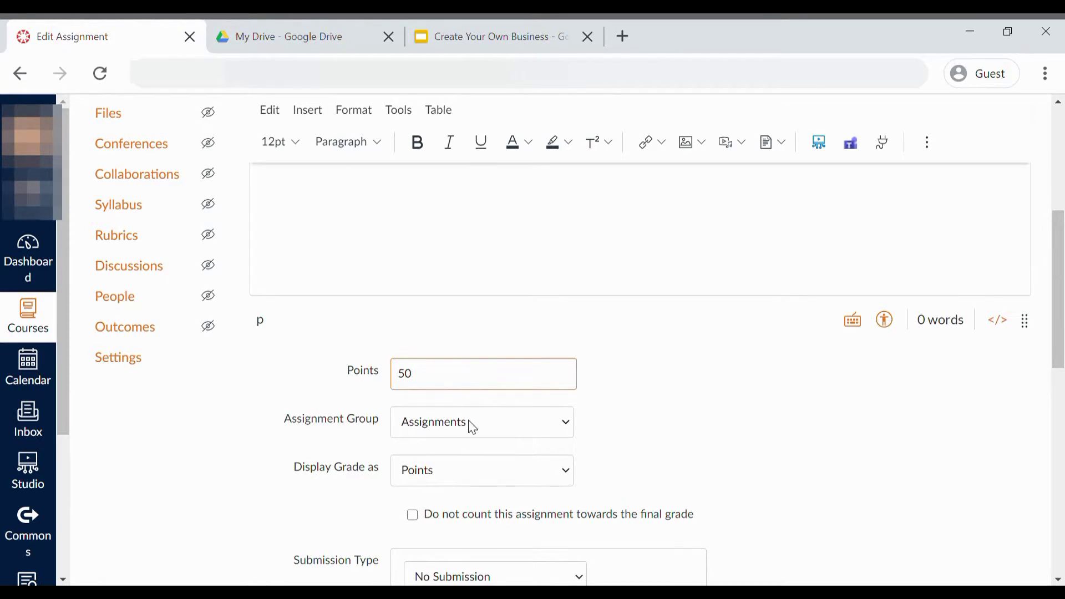
- Set the submission type to External Tool and choose Google Docs Cloud Assignment from the available tools
scroll(472, 427, down, 4)
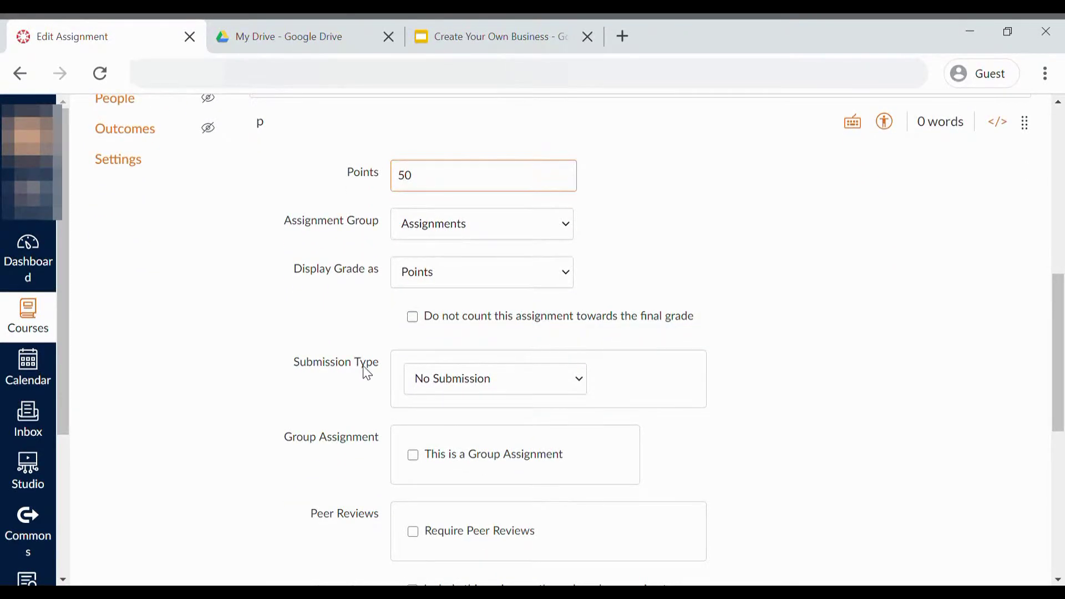
click(447, 377)
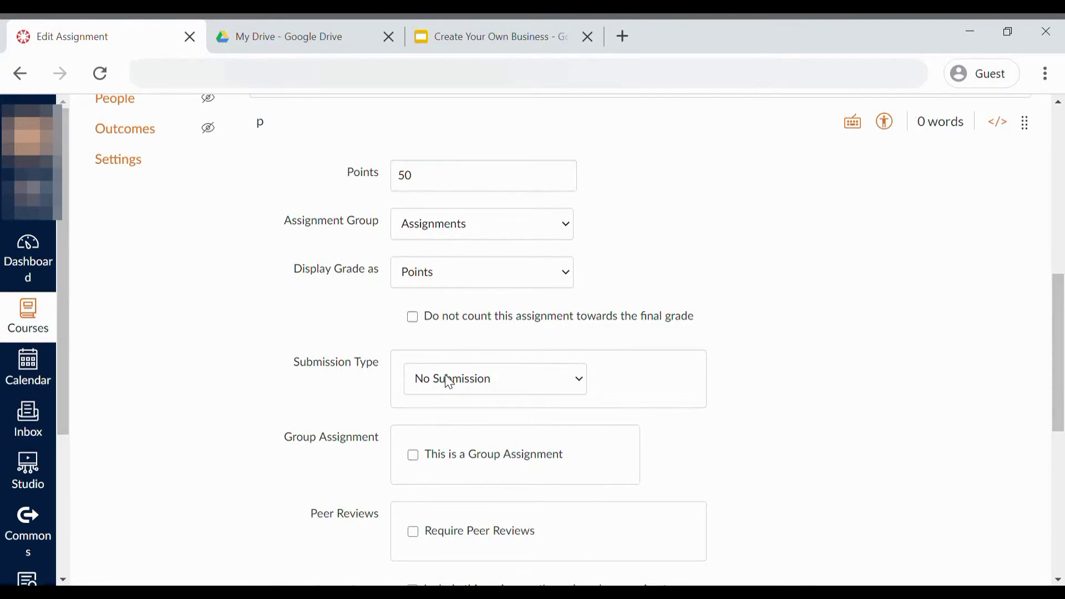
click(453, 492)
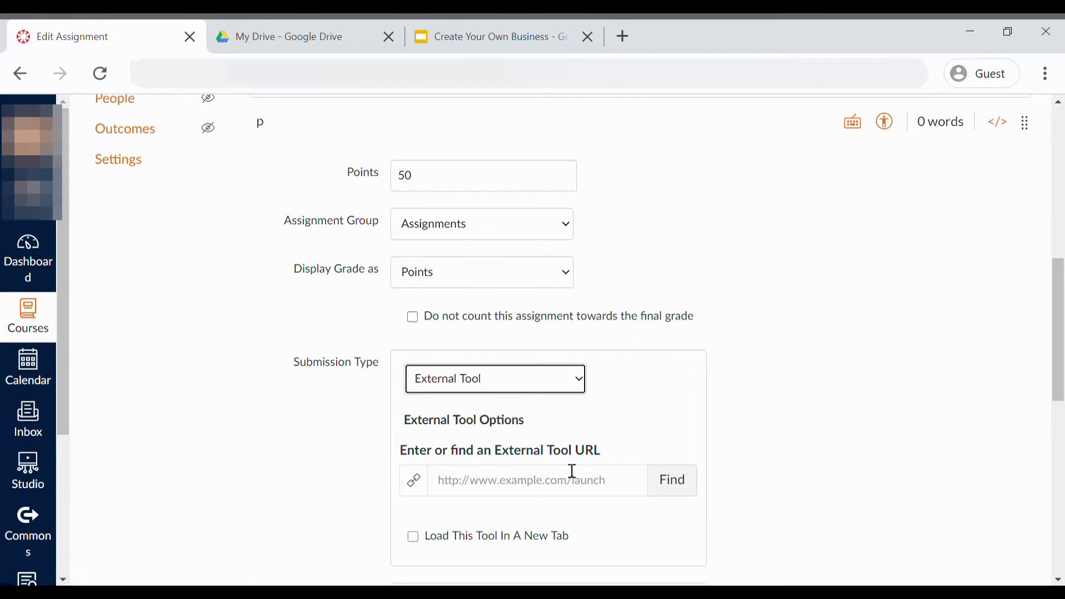
scroll(654, 455, down, 2)
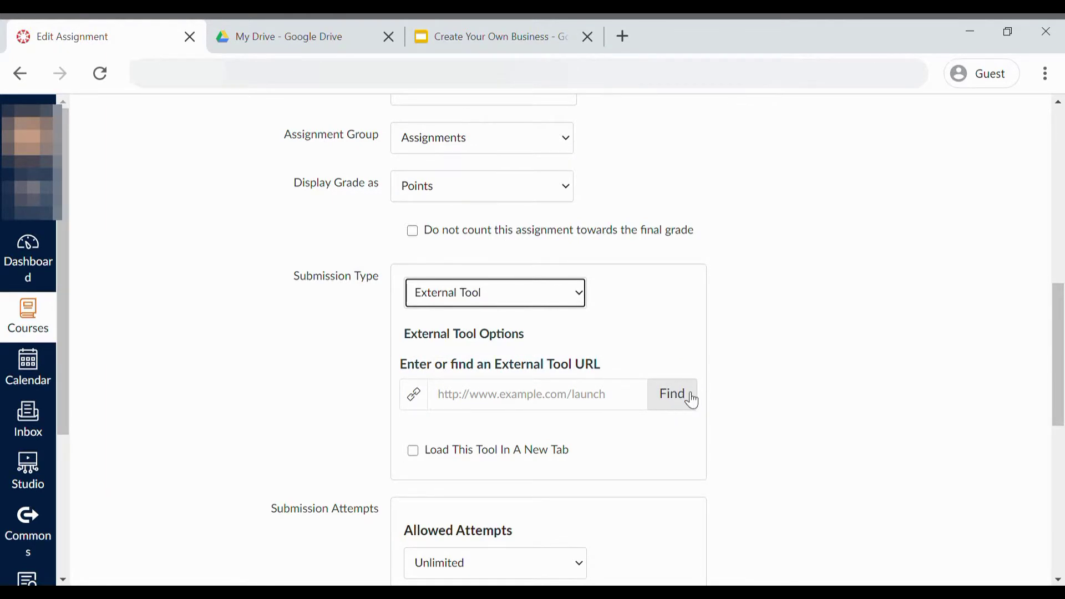
click(674, 407)
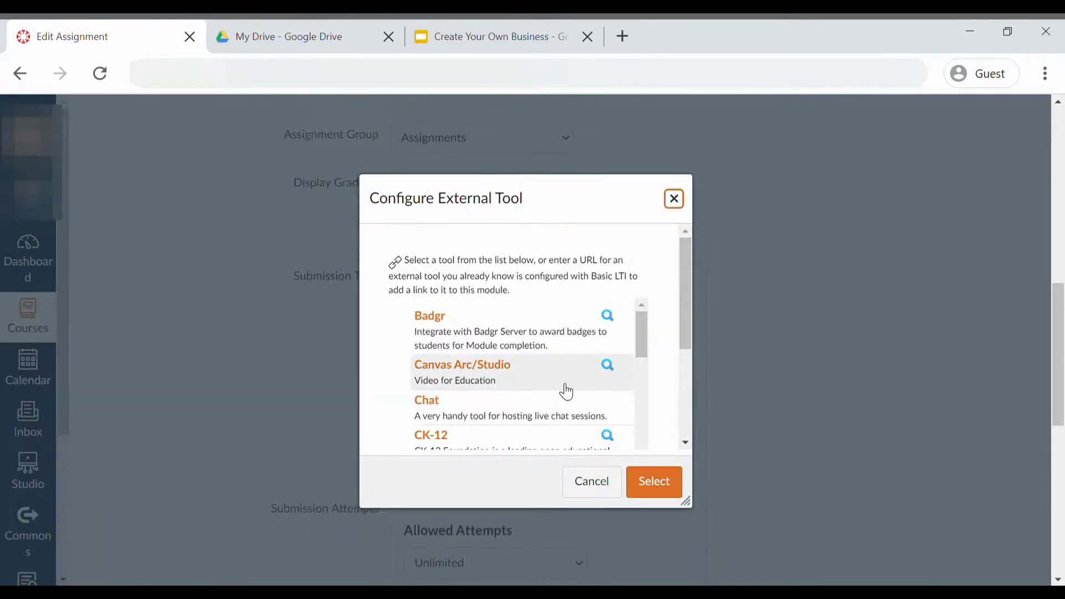
scroll(563, 390, down, 2)
scroll(567, 393, down, 4)
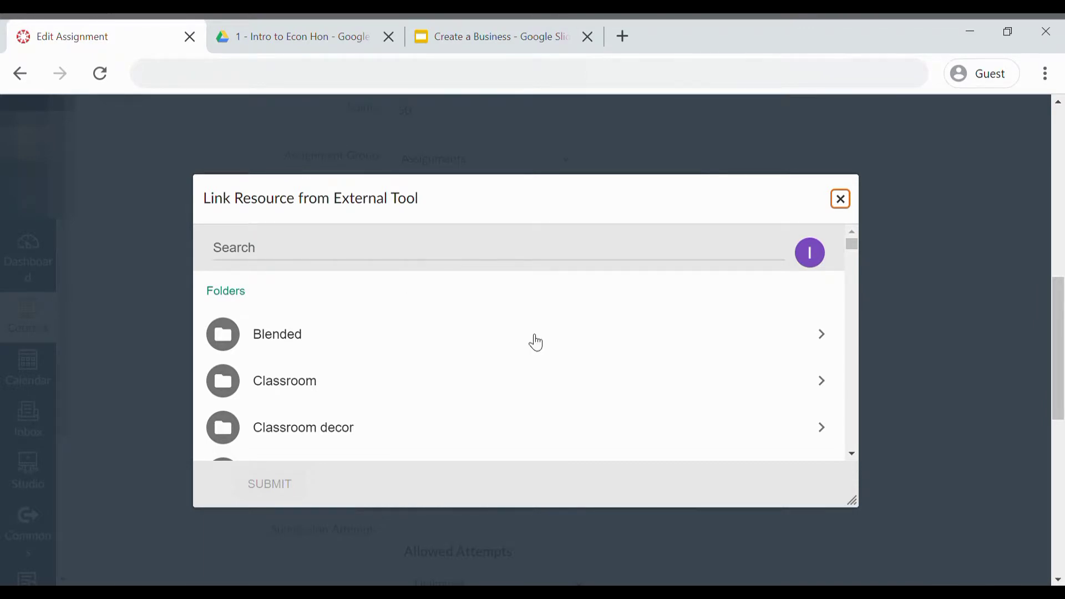
- Link the Create a Business slides file from the Drive folders and confirm it as the assignment's external tool resource
scroll(333, 440, down, 3)
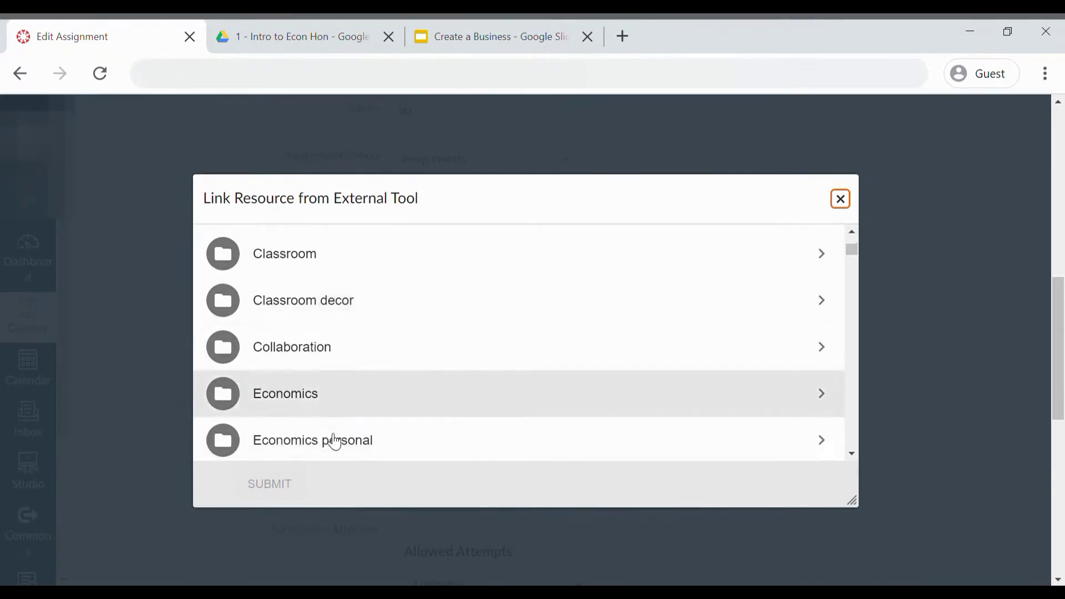
click(308, 376)
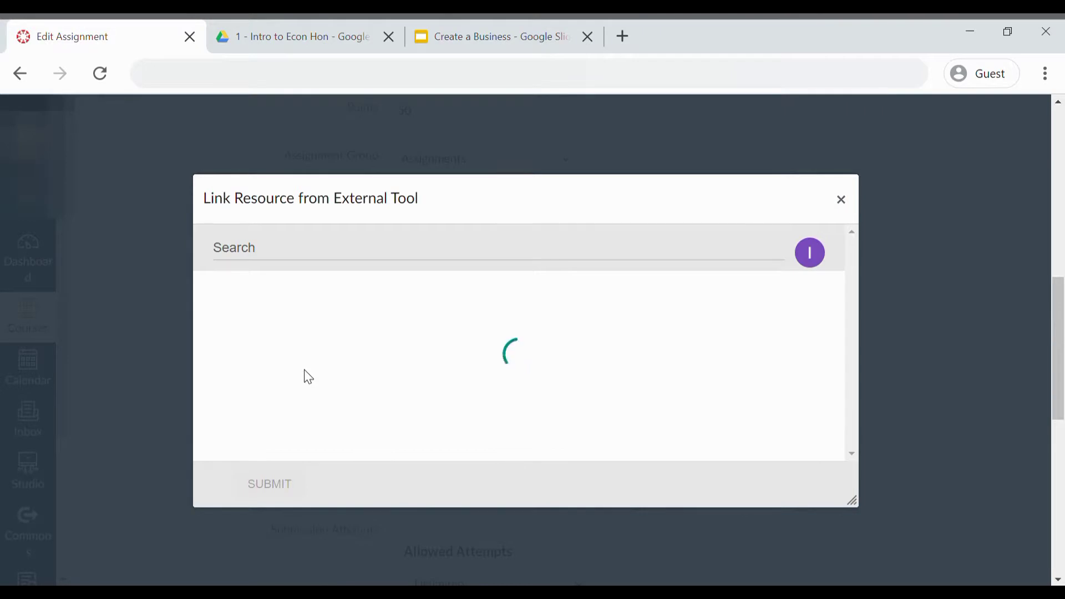
scroll(308, 375, down, 1)
click(308, 374)
scroll(309, 376, down, 3)
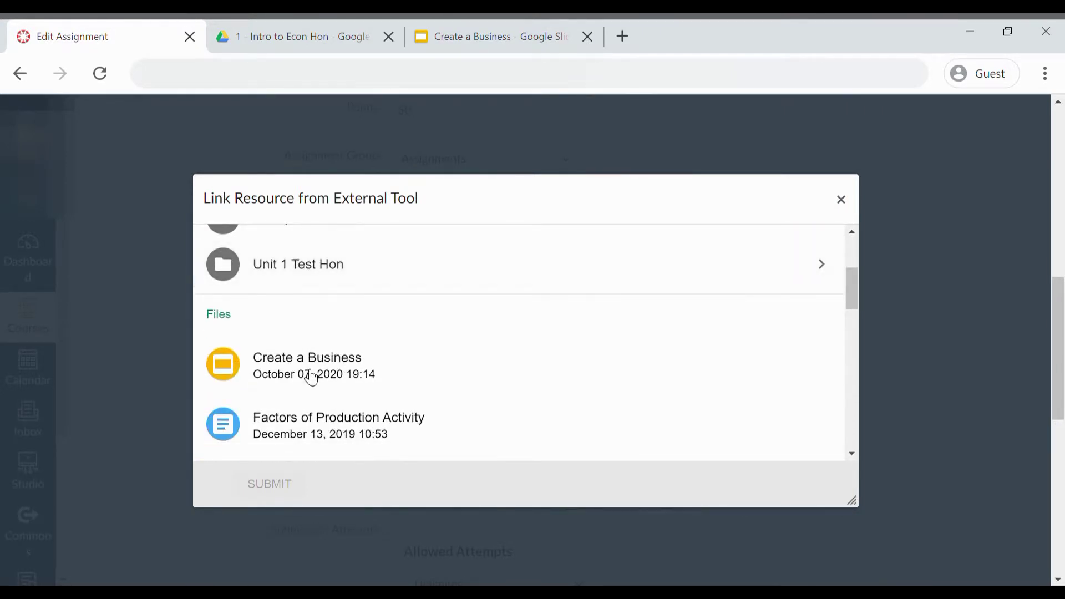
click(312, 379)
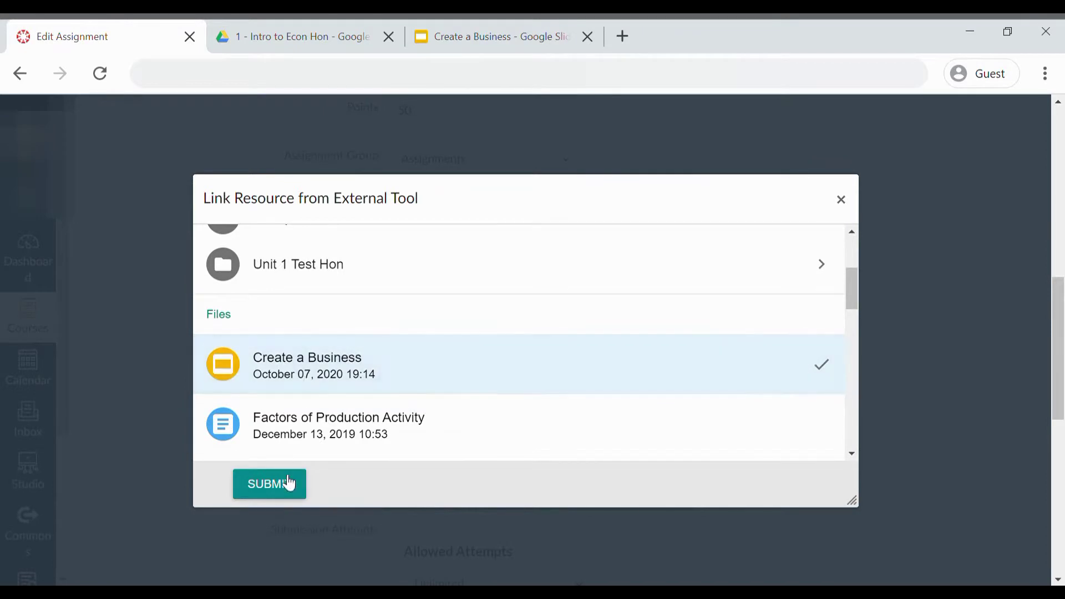
click(288, 485)
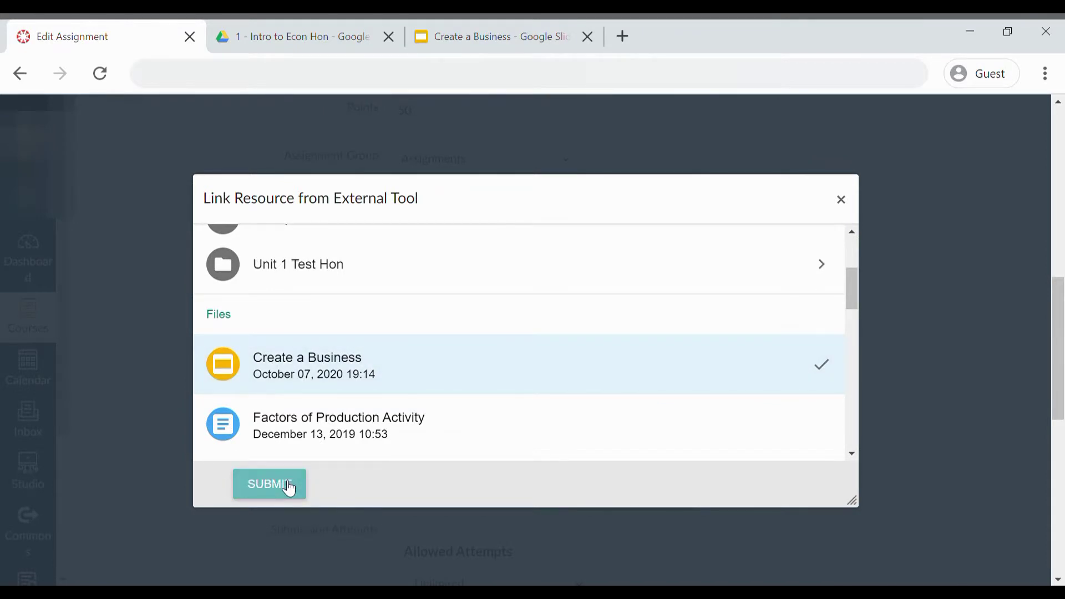
click(288, 485)
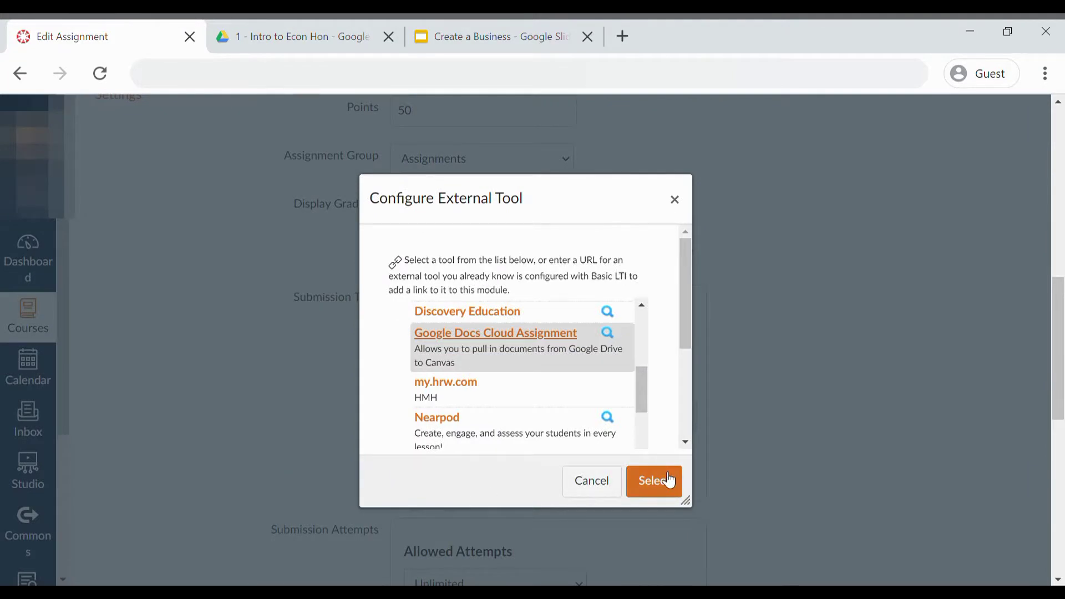
click(668, 481)
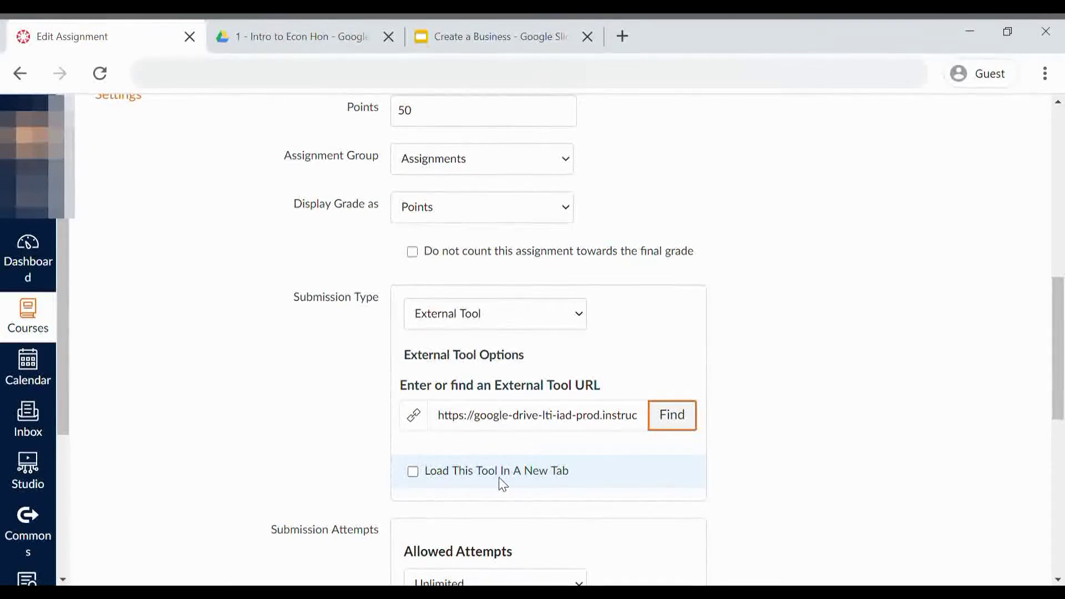
- Save the Create a Business assignment without publishing it, leaving the attempts, sync and date settings at their defaults
scroll(502, 482, down, 1)
scroll(505, 482, down, 3)
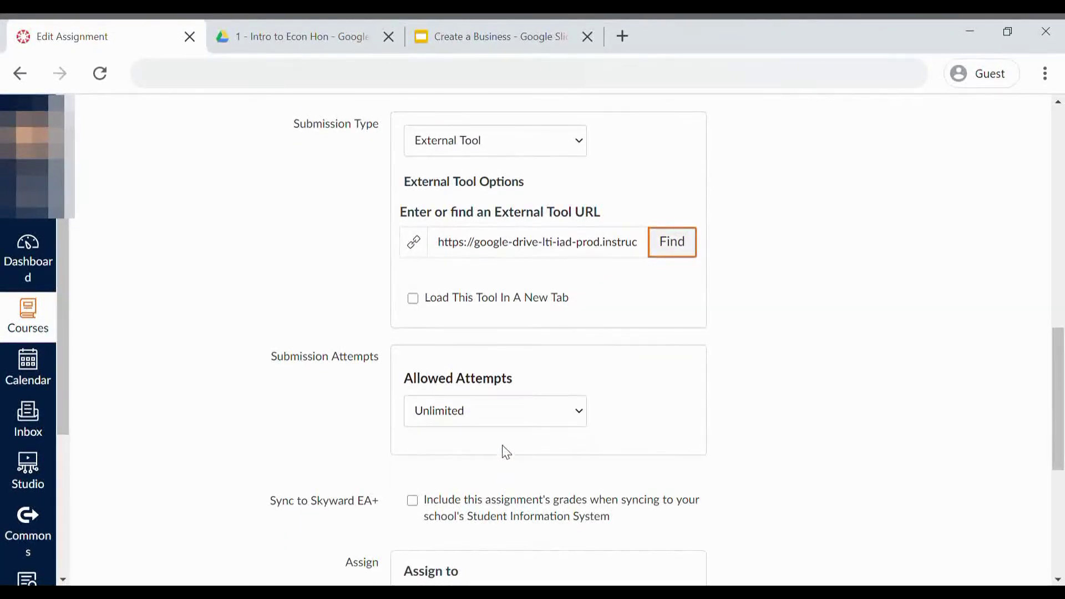
scroll(501, 436, down, 2)
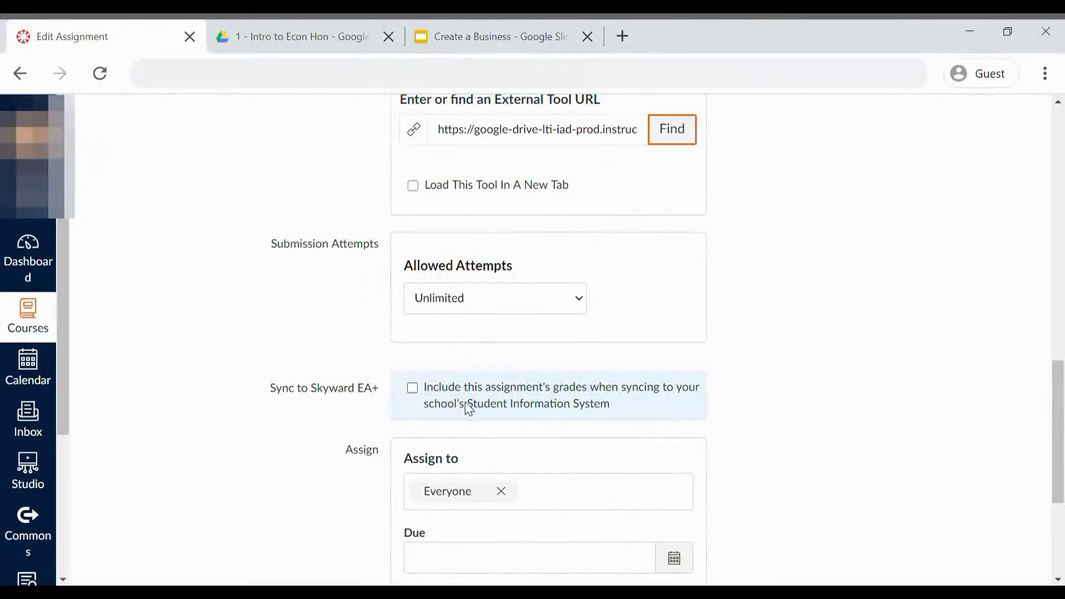
scroll(602, 405, down, 1)
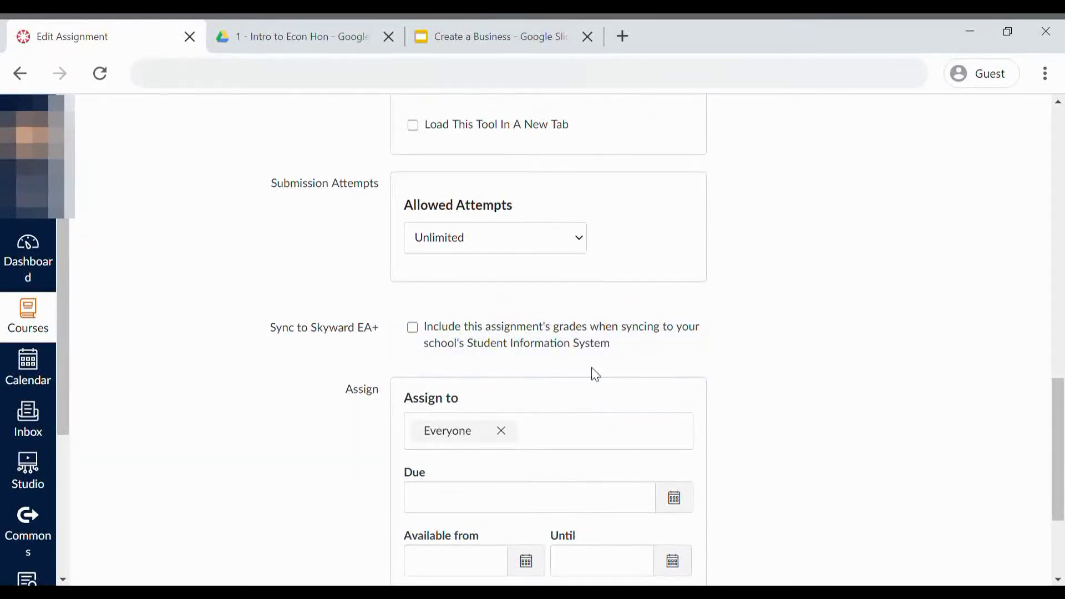
scroll(634, 348, down, 2)
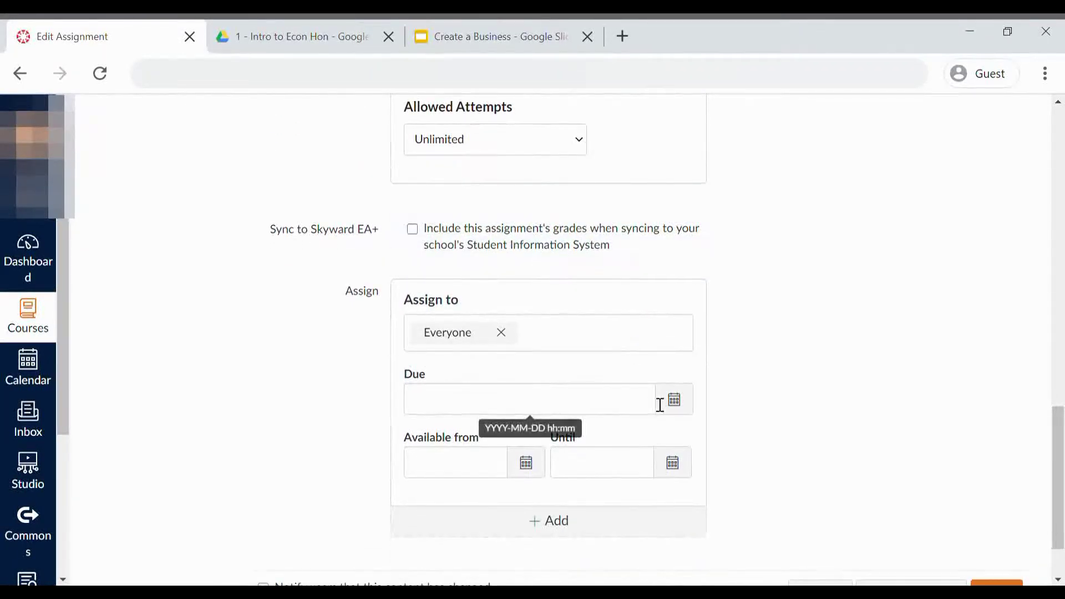
scroll(810, 414, down, 2)
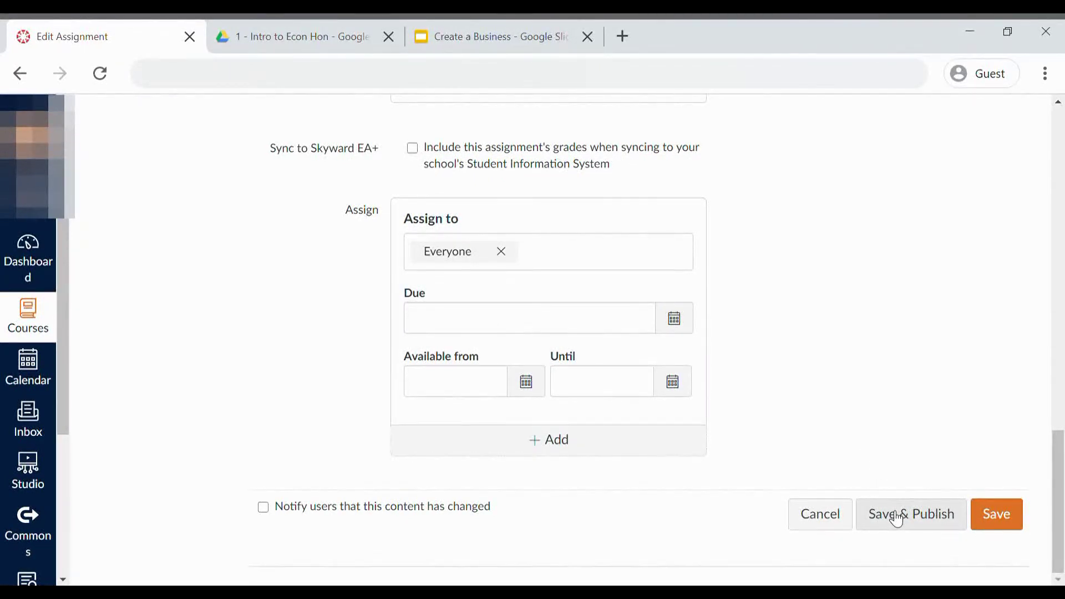
click(1008, 527)
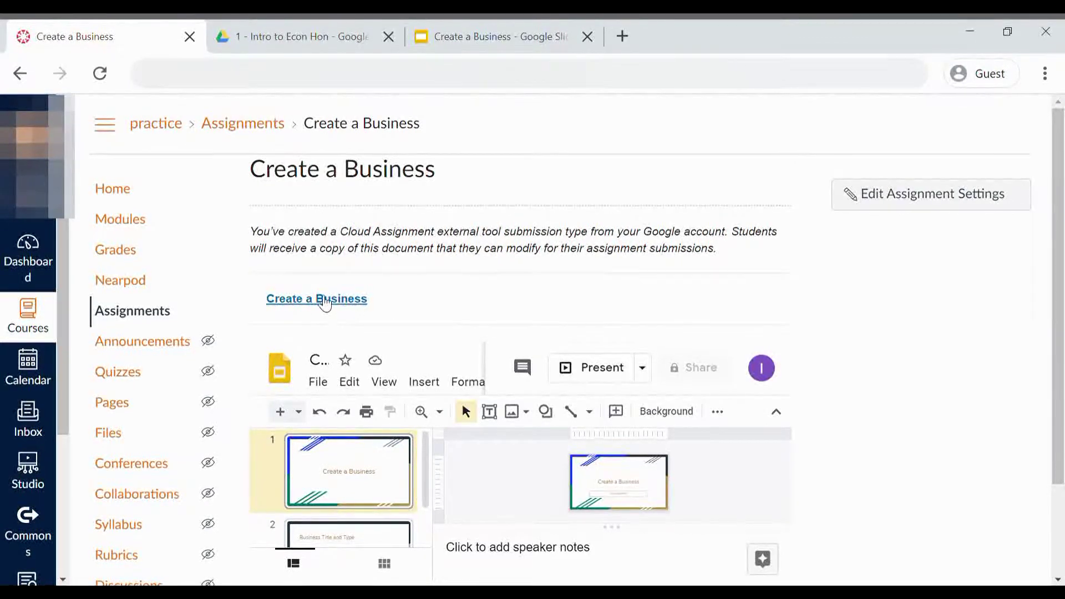
- Open the linked Create a Business presentation separately, return to the assignment page and examine its embedded slides
click(318, 300)
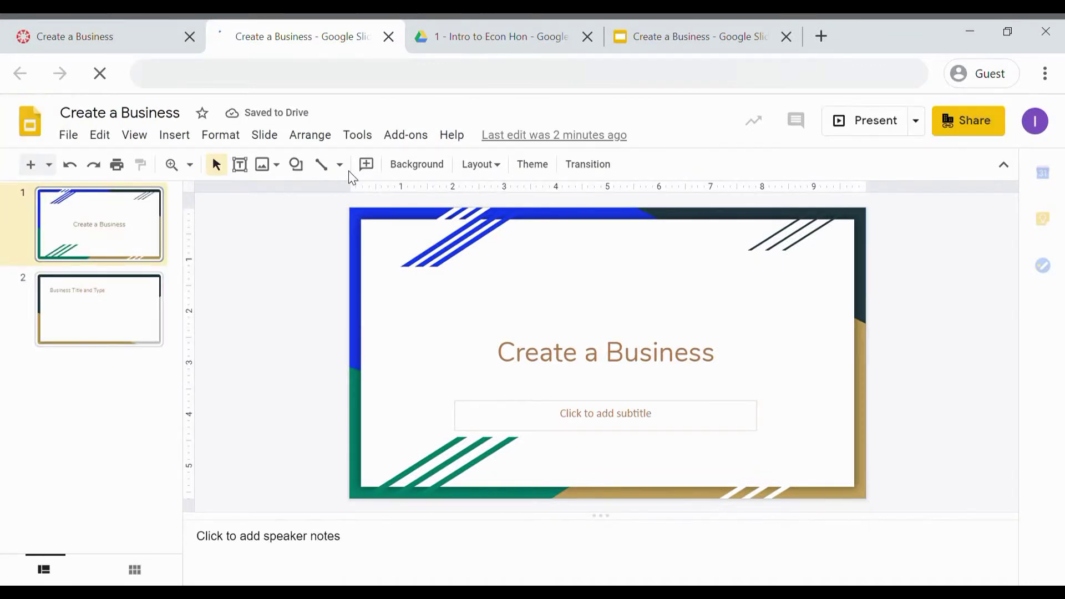
click(158, 45)
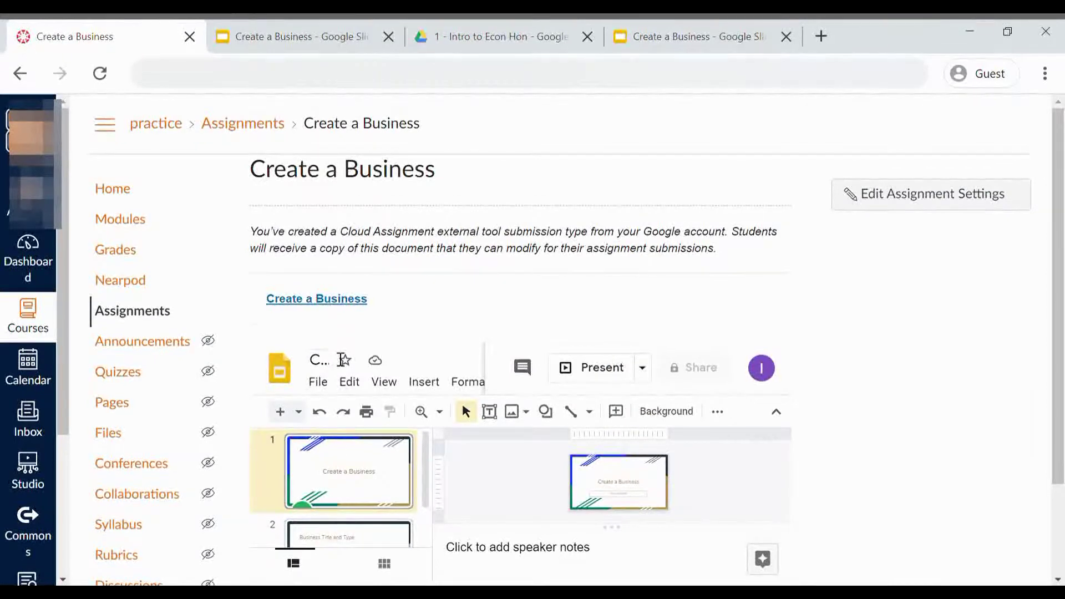
scroll(340, 469, down, 2)
scroll(339, 469, down, 3)
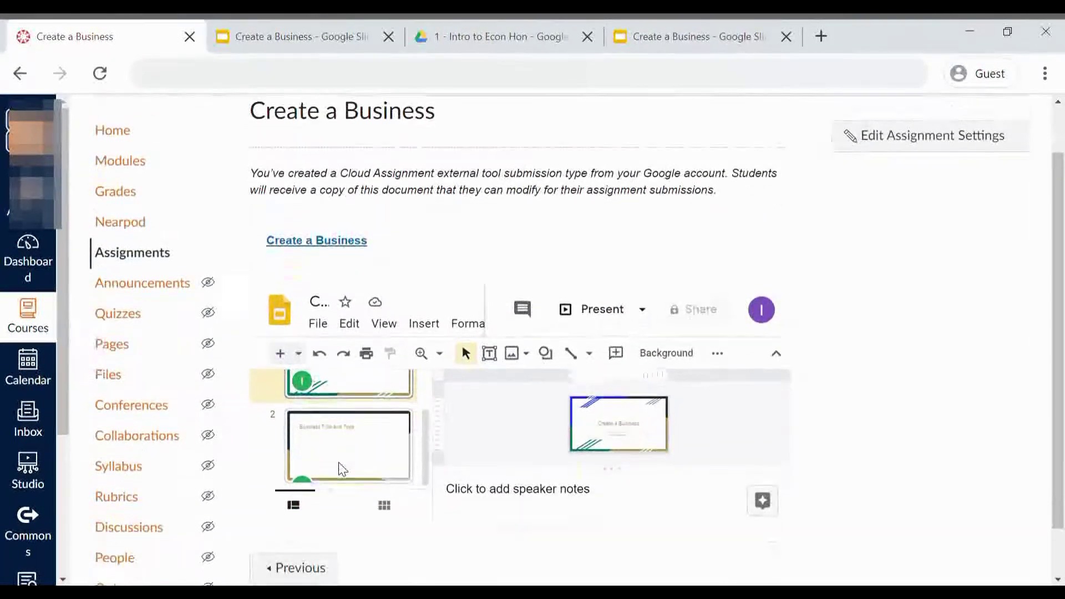
scroll(342, 469, up, 2)
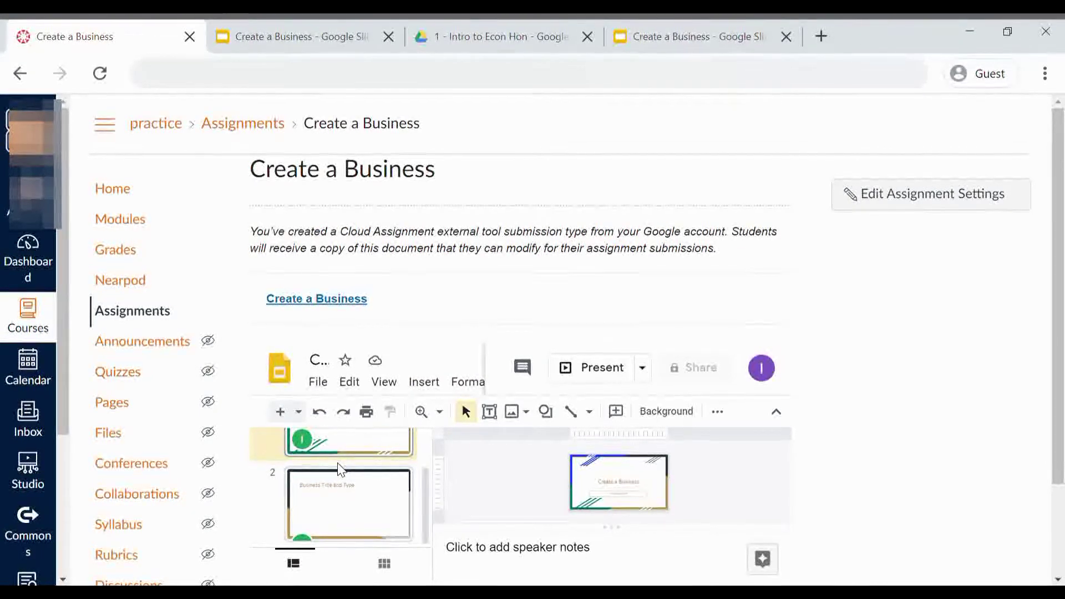
drag(341, 469, 341, 469)
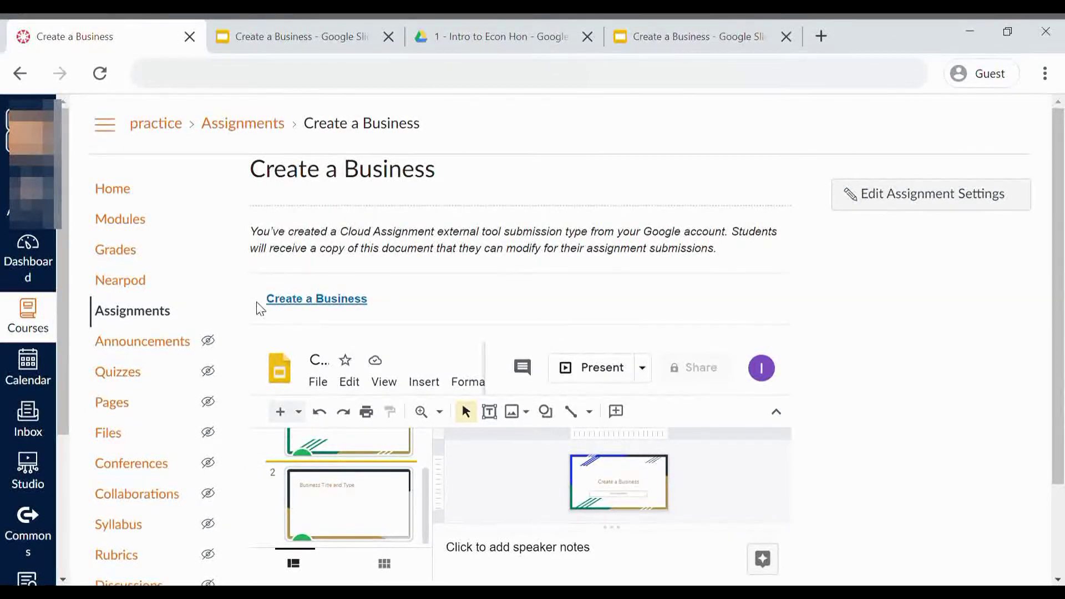
- Return to the course home page and add a new assignment named NearPod Practice Lesson to the Unit 1 module
click(143, 192)
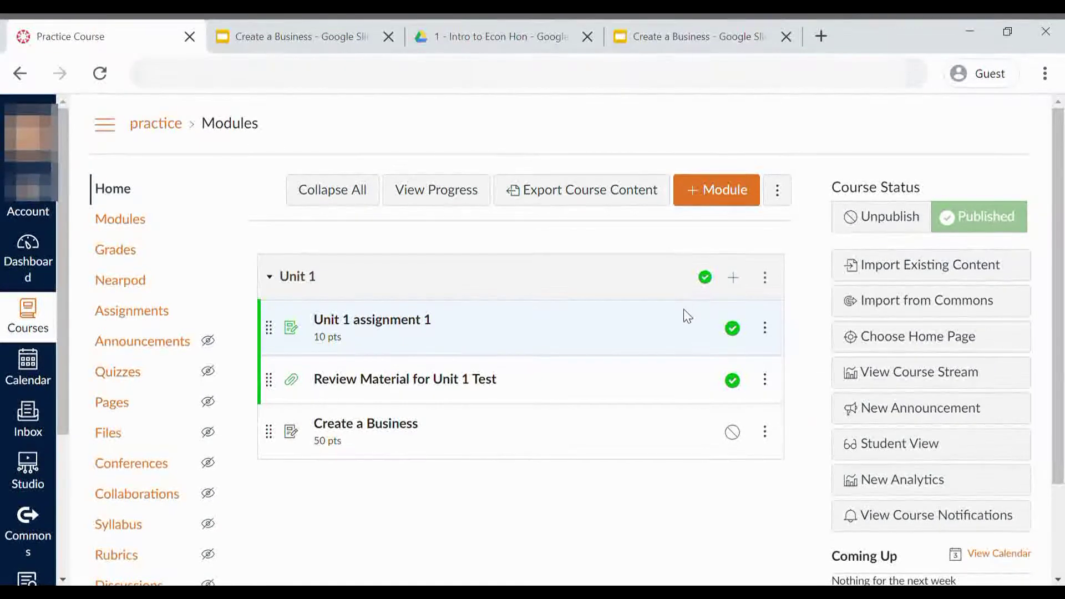
click(735, 279)
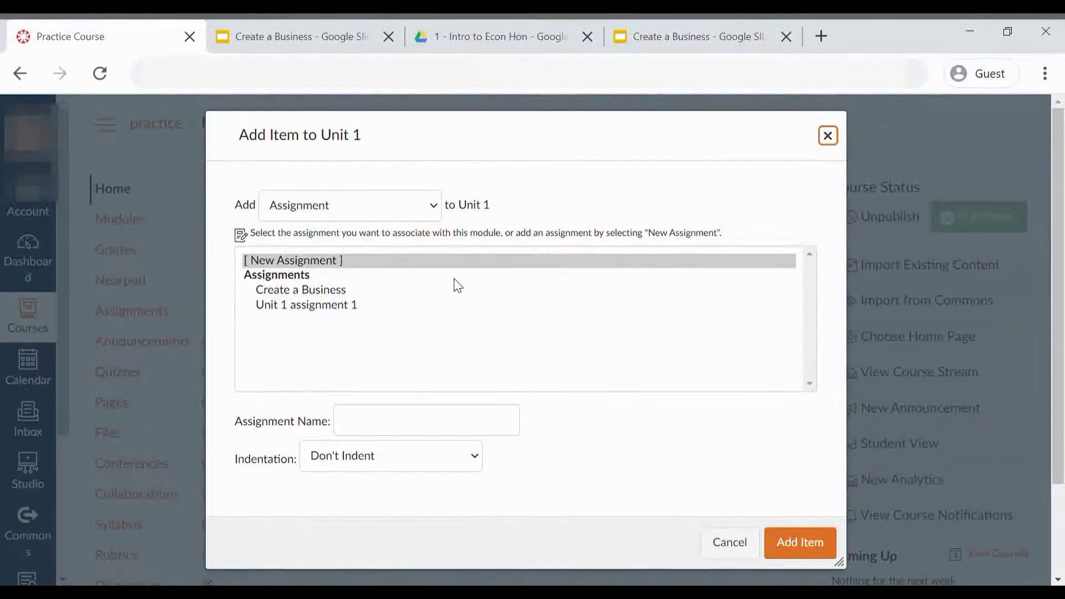
click(339, 264)
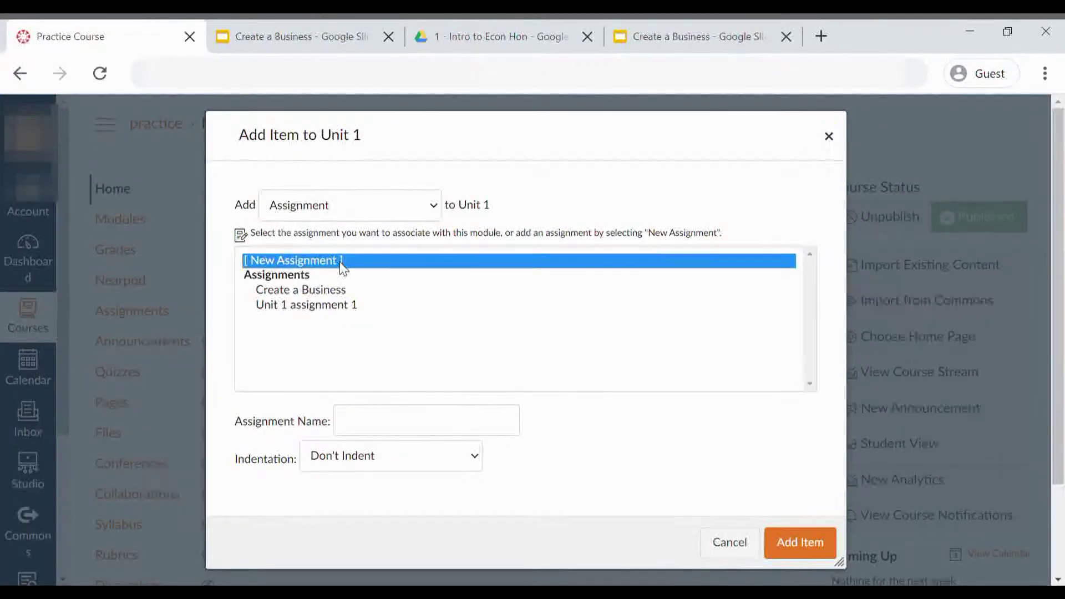
click(383, 430)
text(NearPod Practice Lesson)
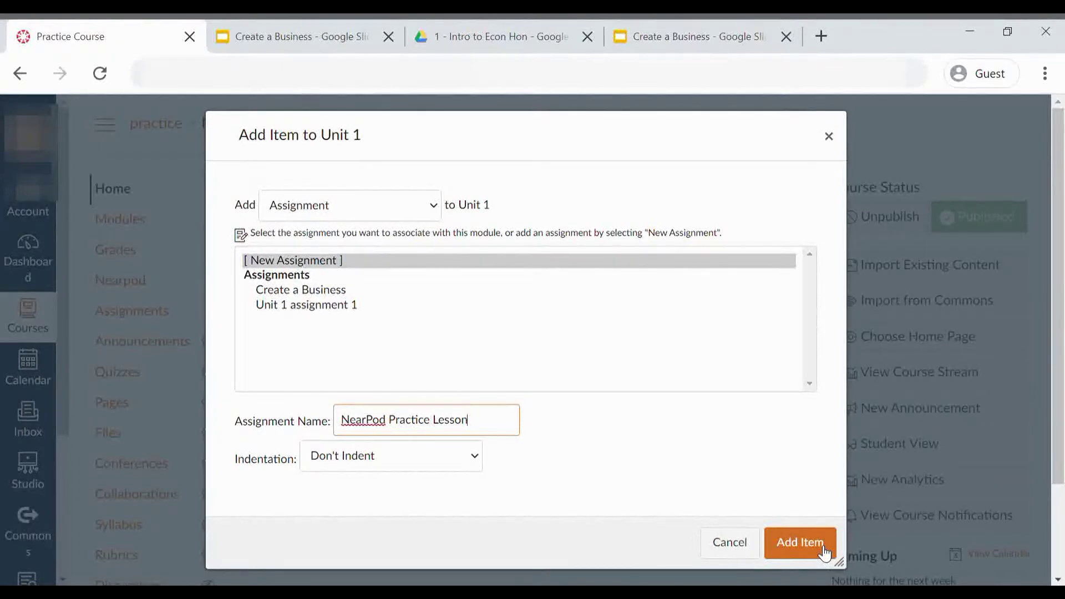
click(826, 552)
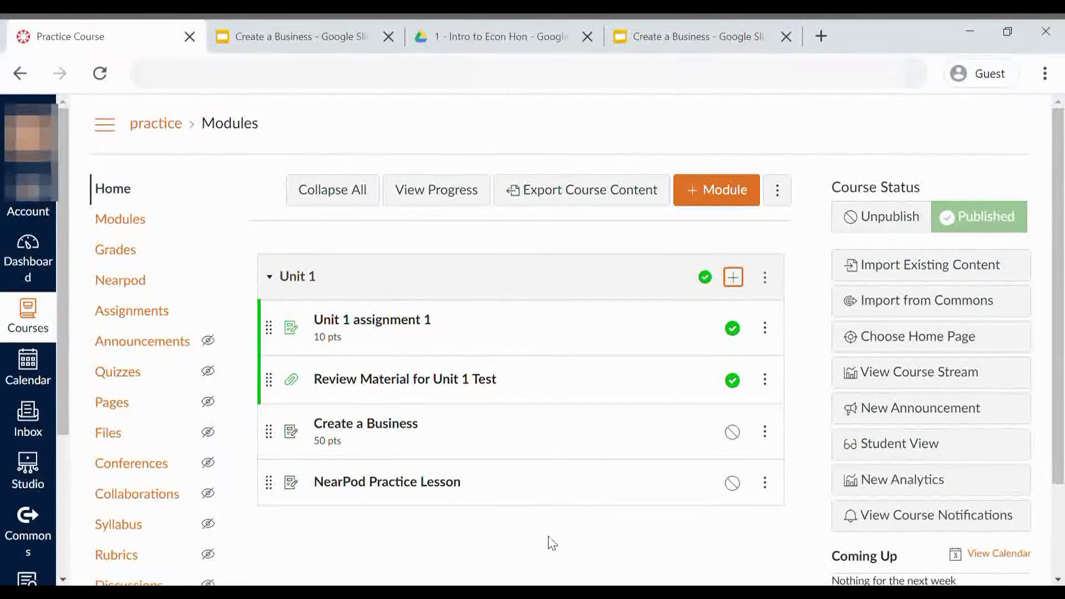
- Open the NearPod Practice Lesson assignment for editing and set its points to 20
click(406, 483)
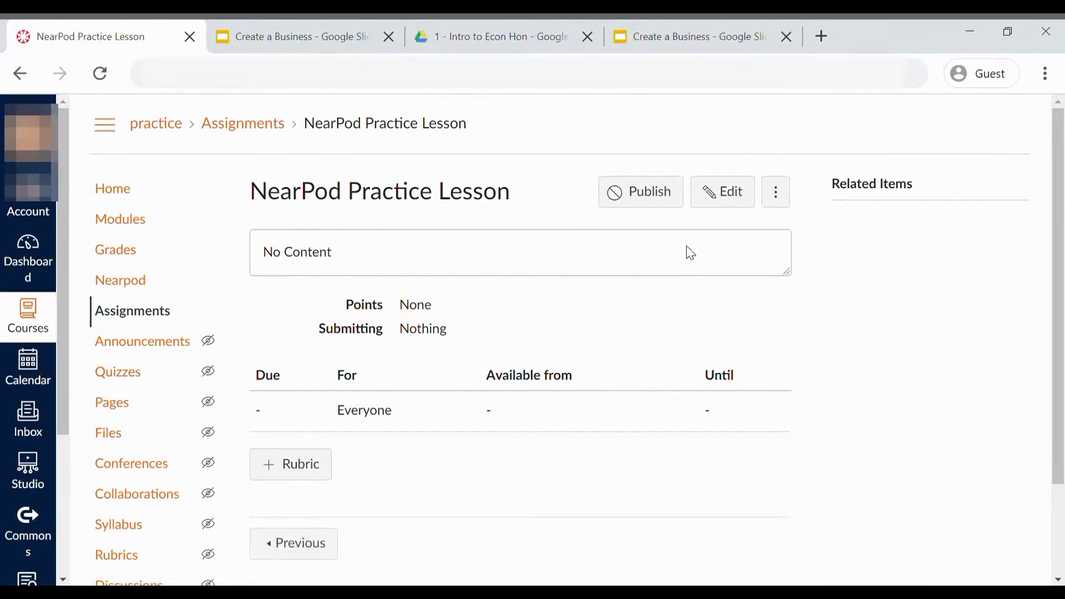
click(721, 193)
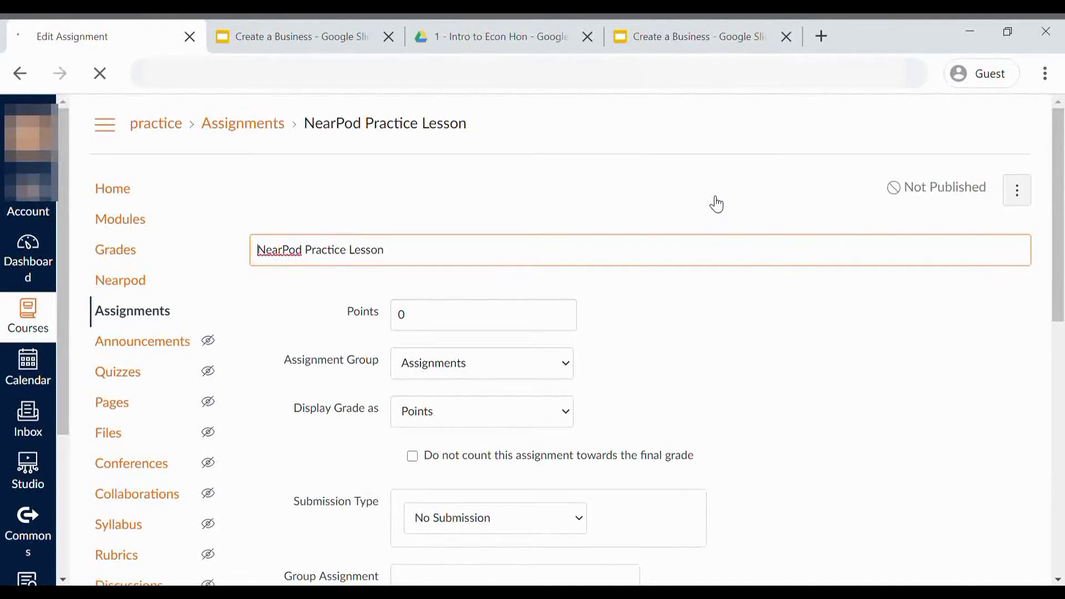
scroll(453, 316, down, 3)
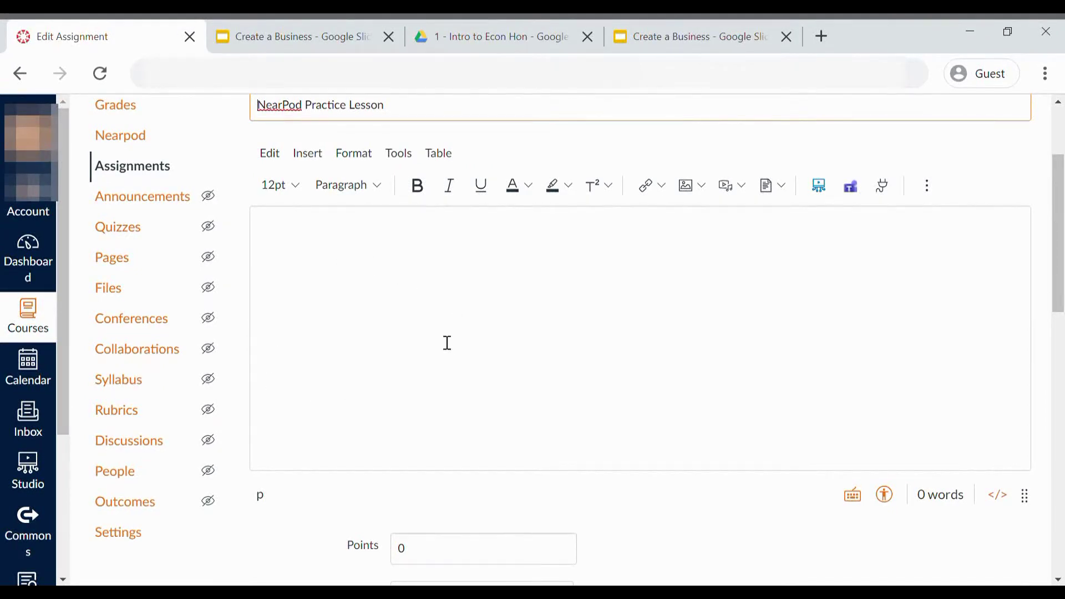
scroll(448, 343, down, 3)
click(402, 373)
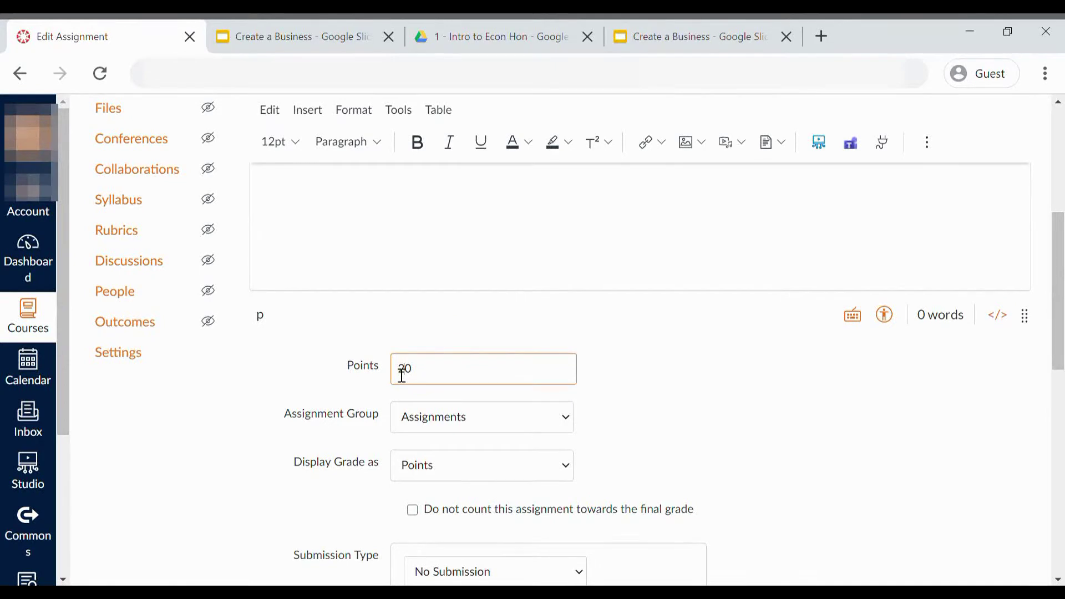
- Set the submission type to External Tool and choose Nearpod from the available tools
scroll(401, 381, down, 3)
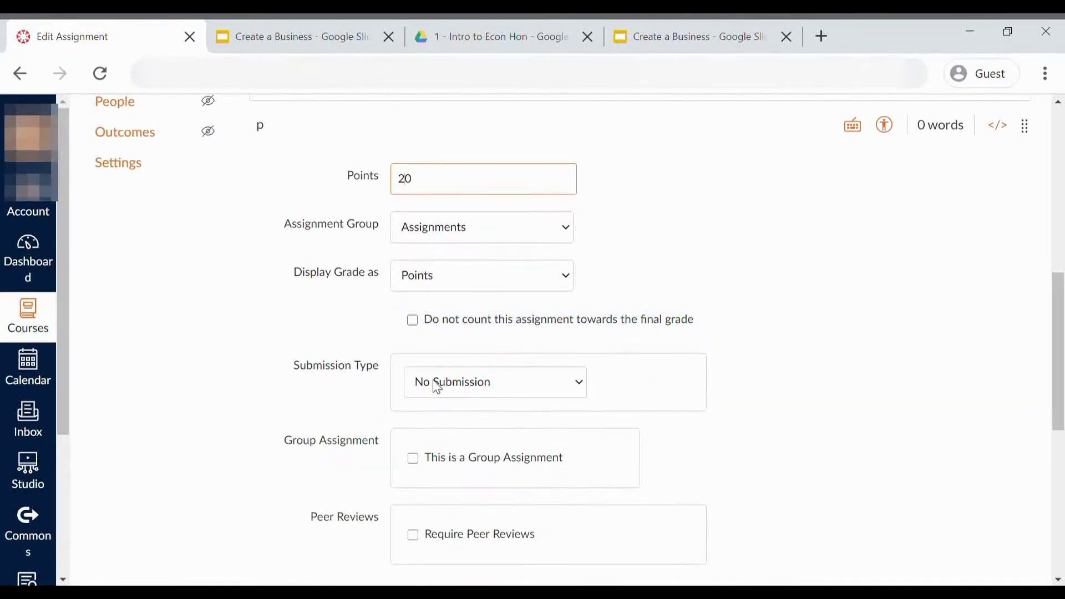
click(435, 382)
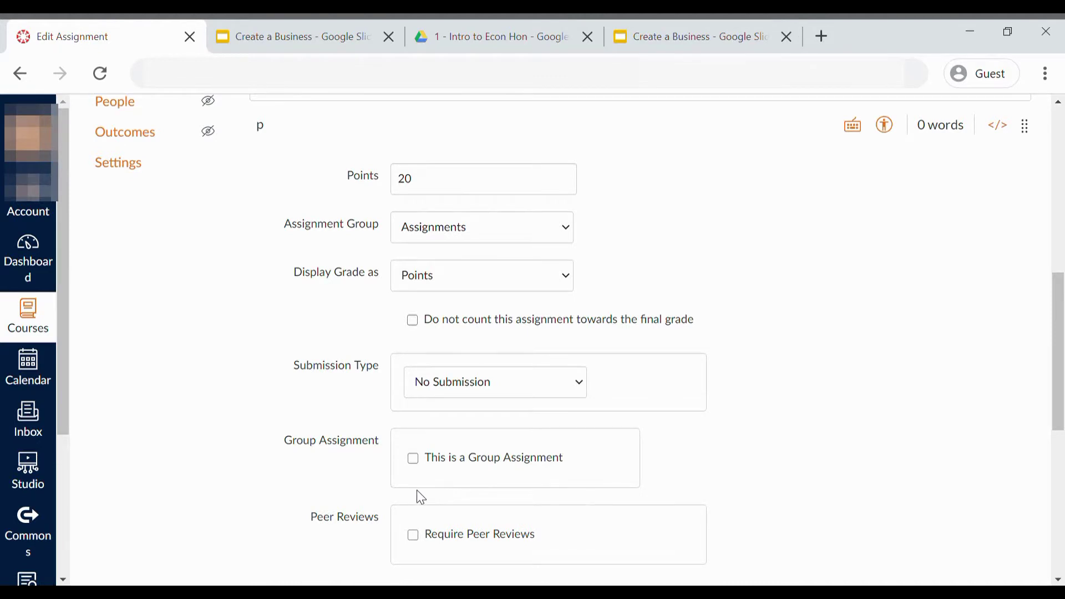
click(471, 498)
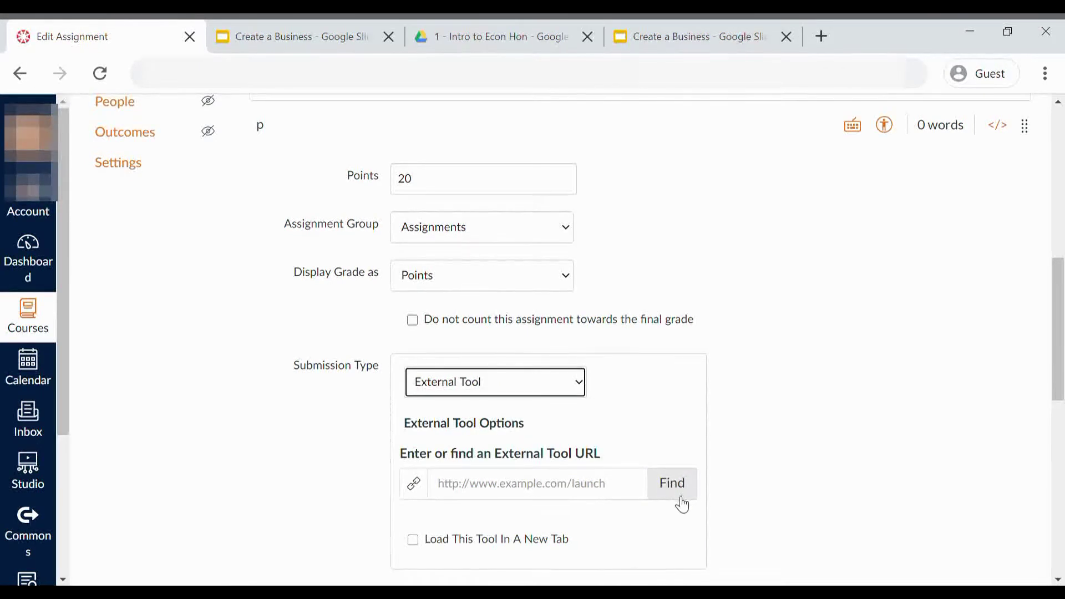
click(670, 483)
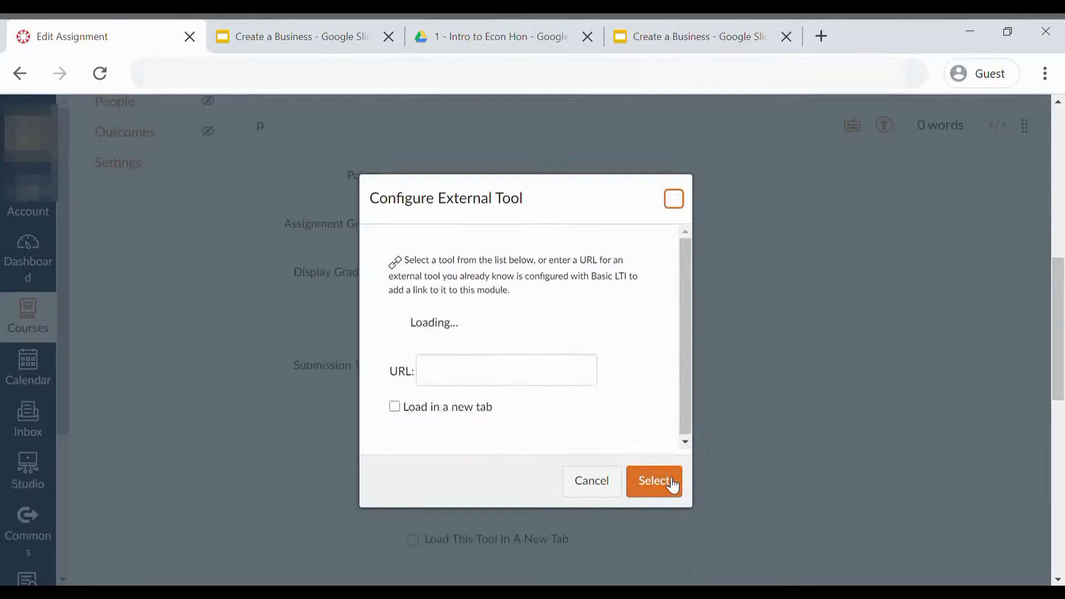
scroll(545, 434, down, 2)
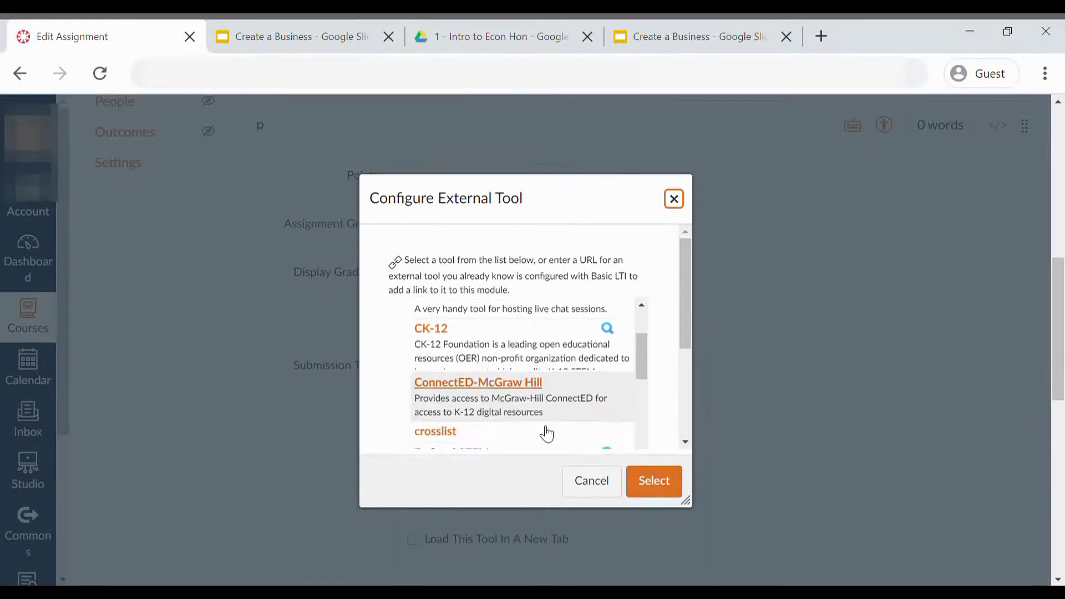
scroll(545, 432, down, 2)
mouse_move(545, 431)
mouse_down()
mouse_move(492, 444)
mouse_move(542, 449)
mouse_move(547, 420)
mouse_up()
scroll(547, 424, down, 2)
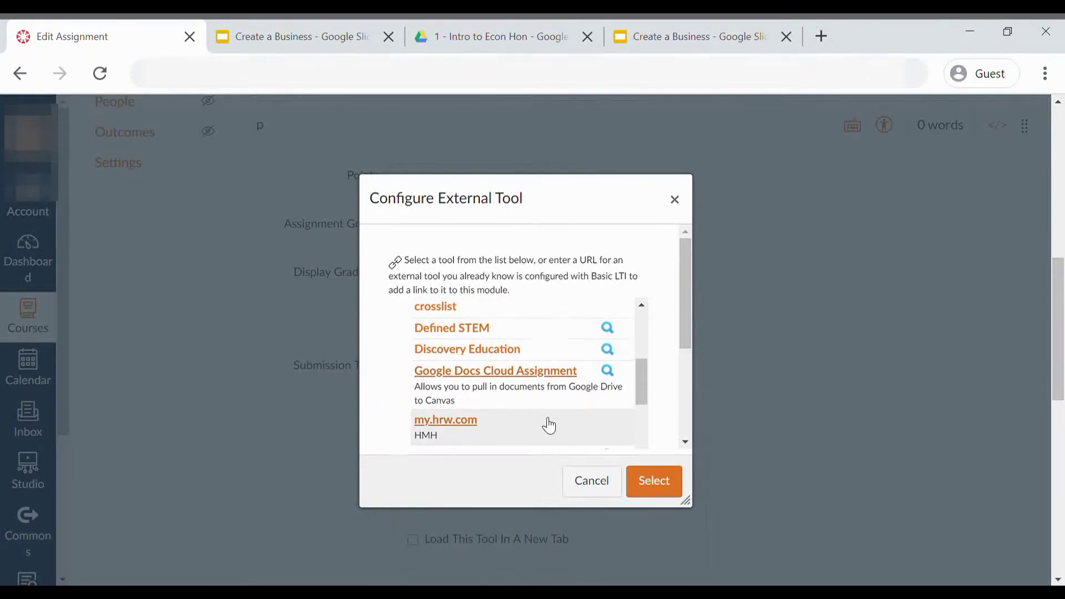
scroll(546, 425, down, 3)
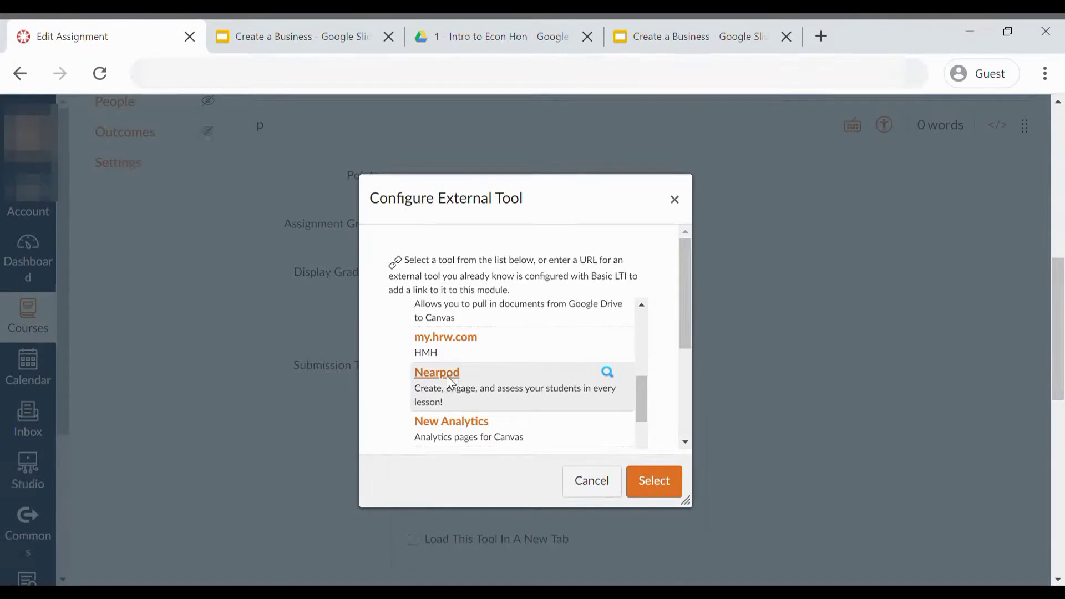
click(438, 373)
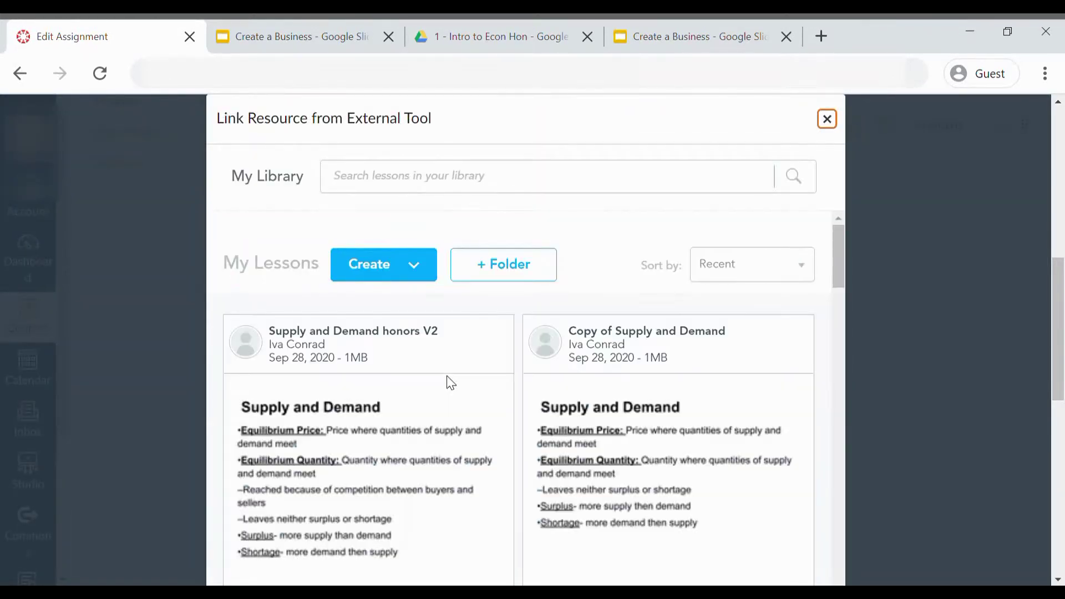
- Link the lesson titled Supply and Demand from the Nearpod library in Student-Paced mode and confirm it as the external tool resource
scroll(451, 383, down, 5)
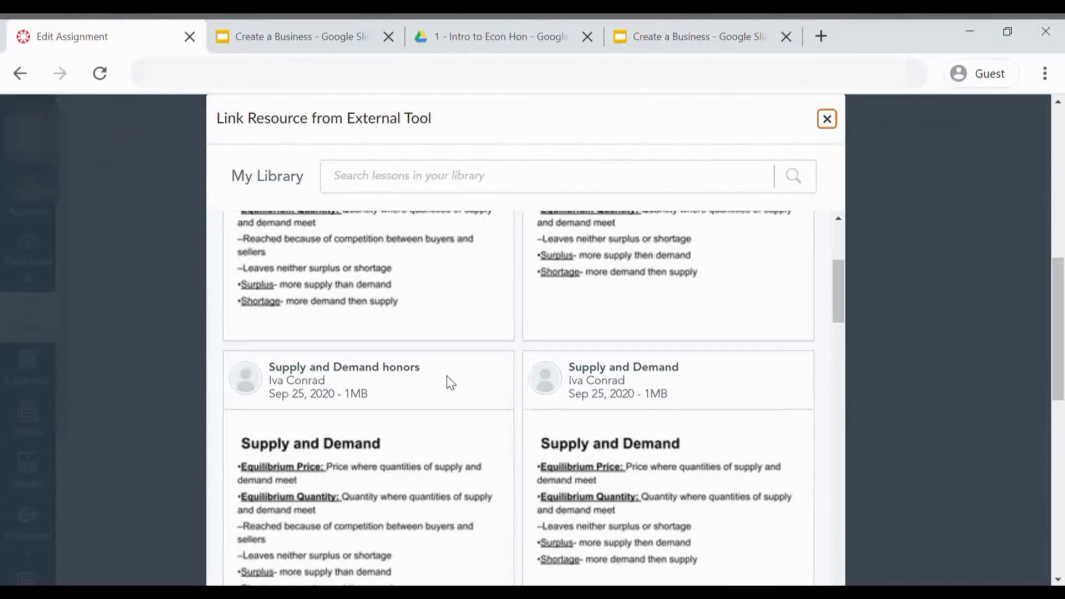
mouse_move(632, 380)
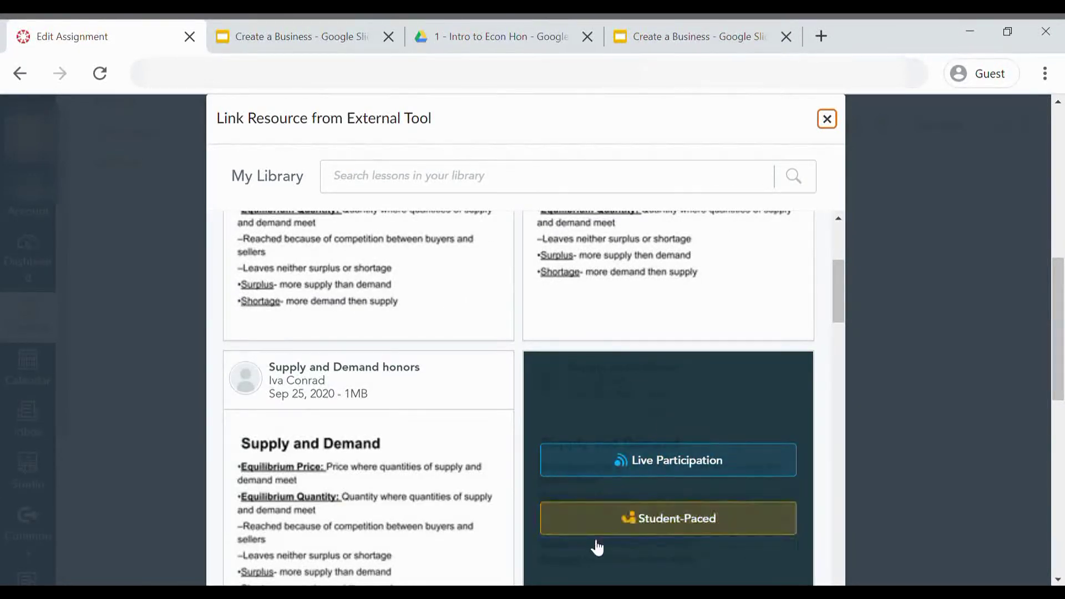
click(682, 521)
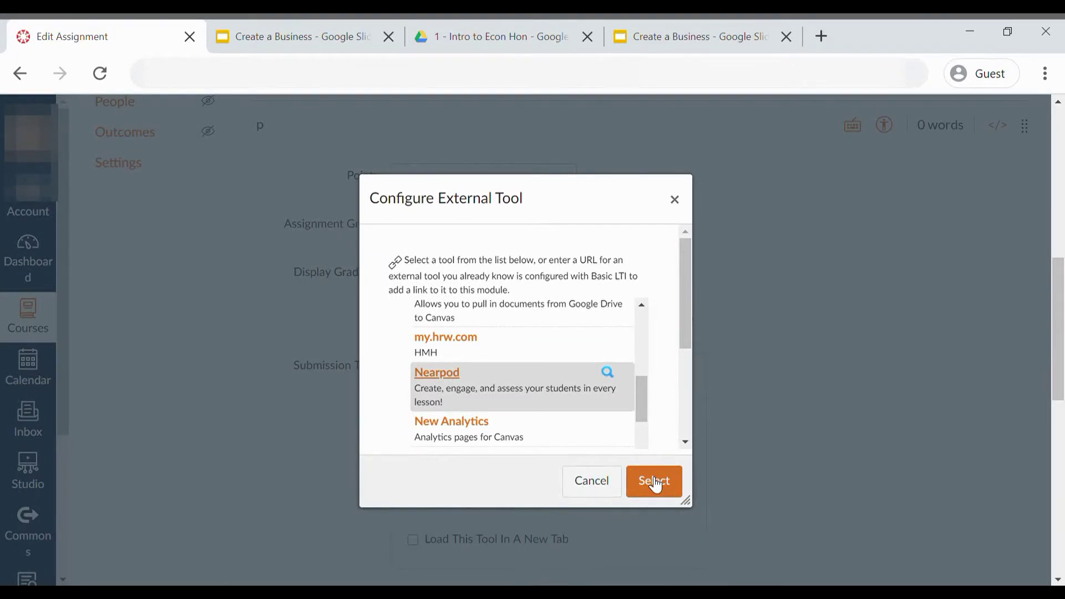
click(655, 482)
- Save the NearPod Practice Lesson assignment without publishing it, keeping the default settings, and preview the first slide of the embedded lesson
scroll(657, 484, down, 2)
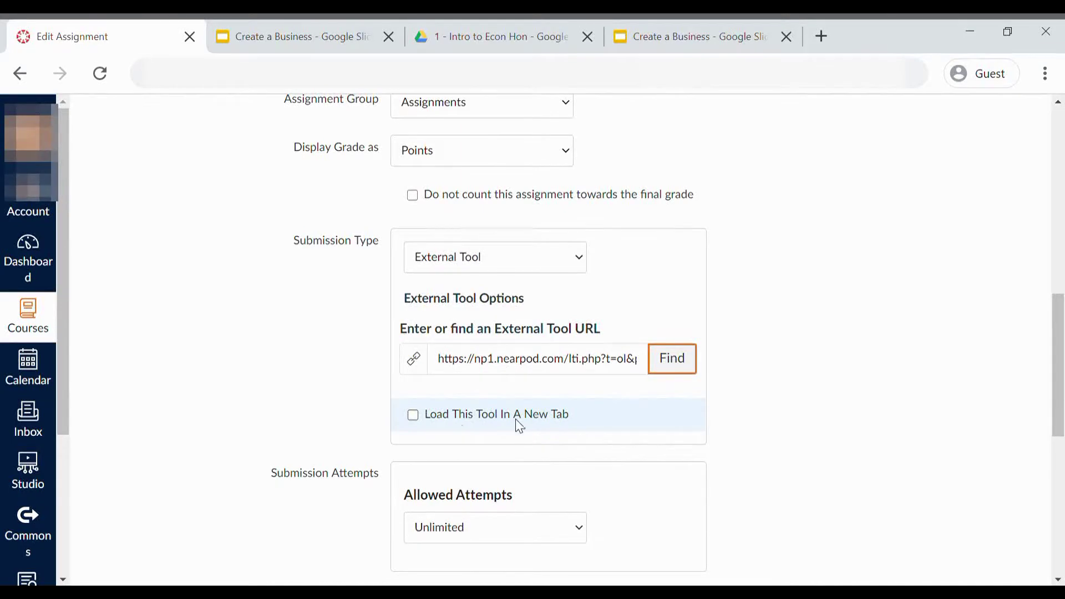
scroll(459, 426, down, 2)
scroll(458, 422, down, 4)
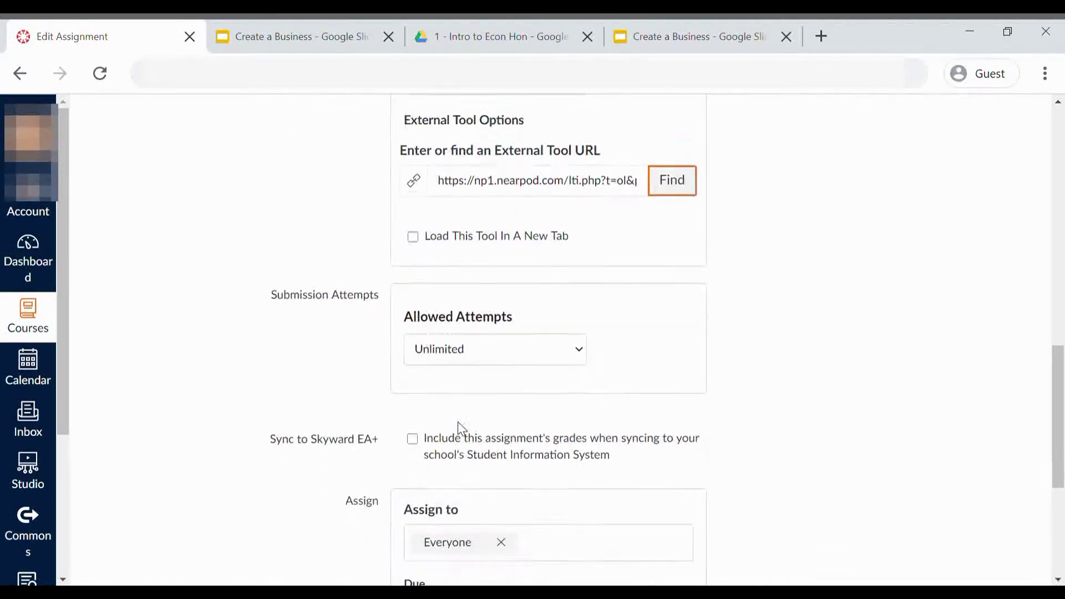
scroll(458, 422, down, 2)
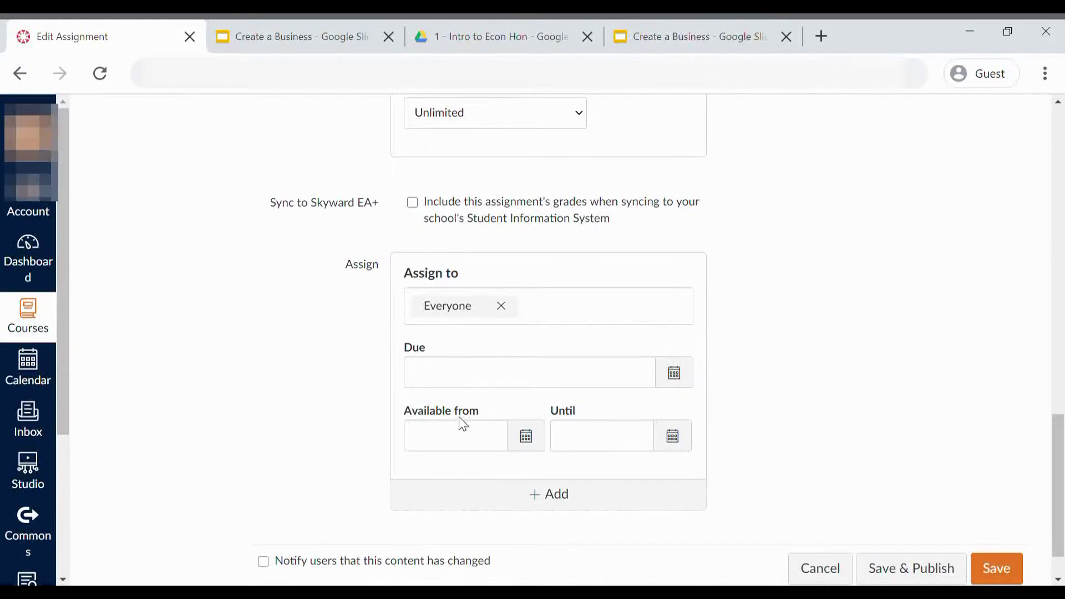
scroll(838, 407, down, 1)
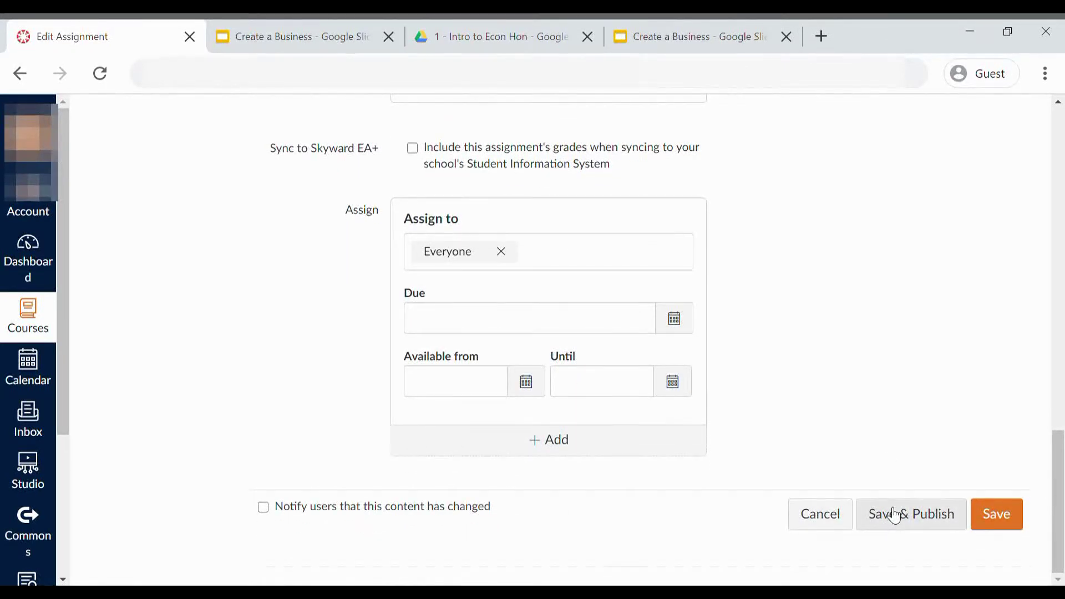
click(1008, 526)
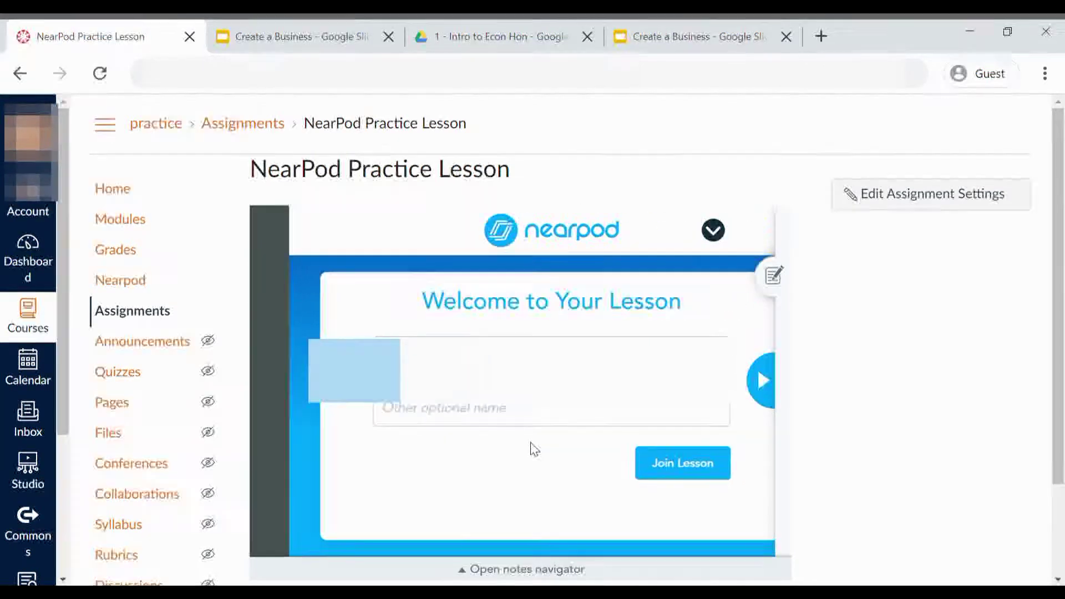
click(765, 381)
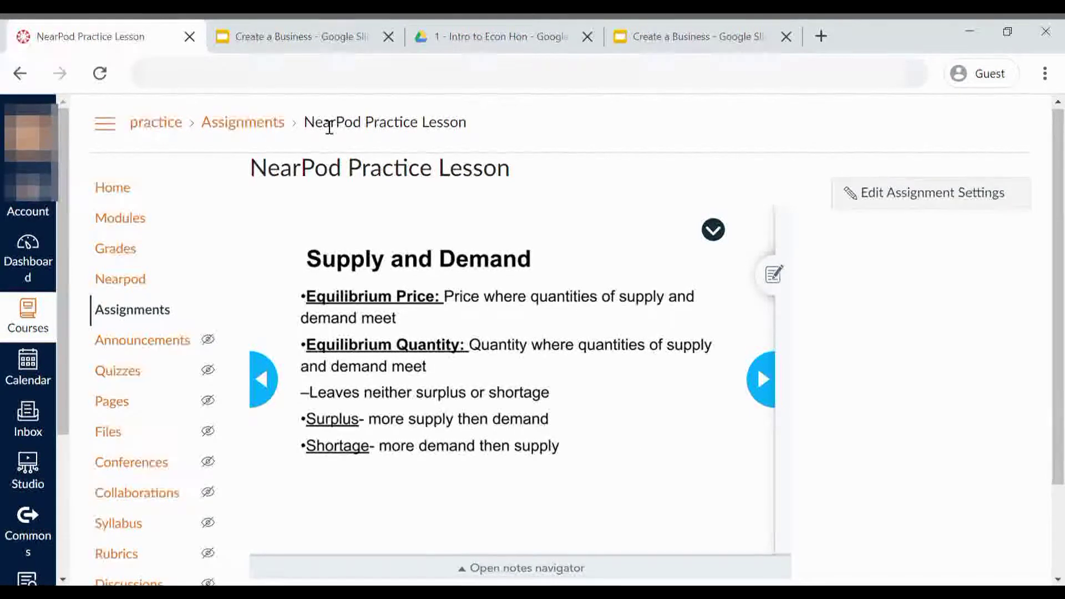
- Switch to the Create a Business presentation in Google Slides, search the G Suite Marketplace for the Nearpod add-on, and close the marketplace
click(274, 35)
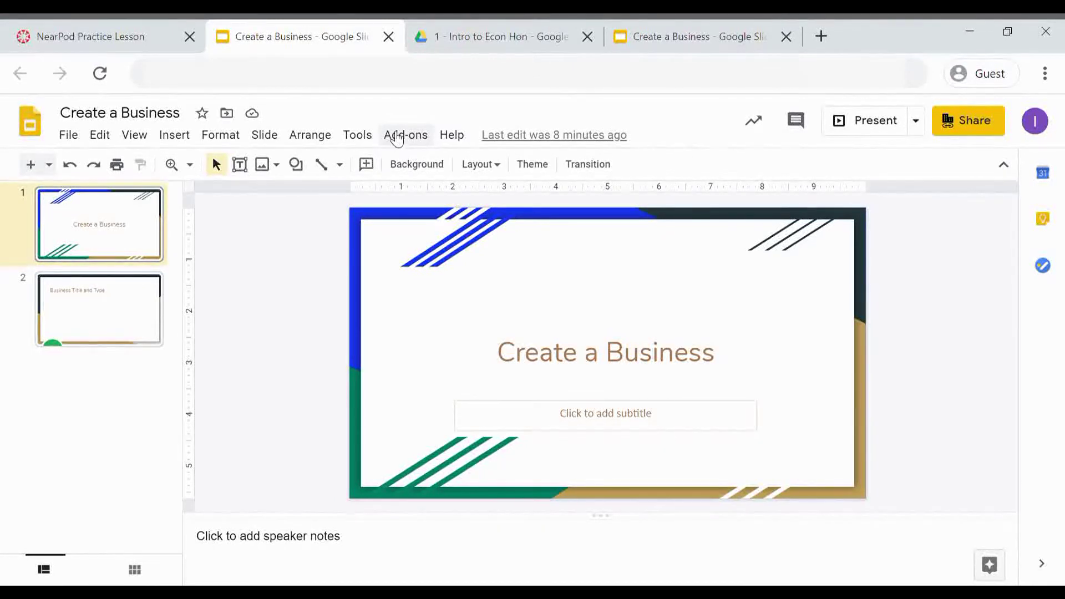
click(411, 141)
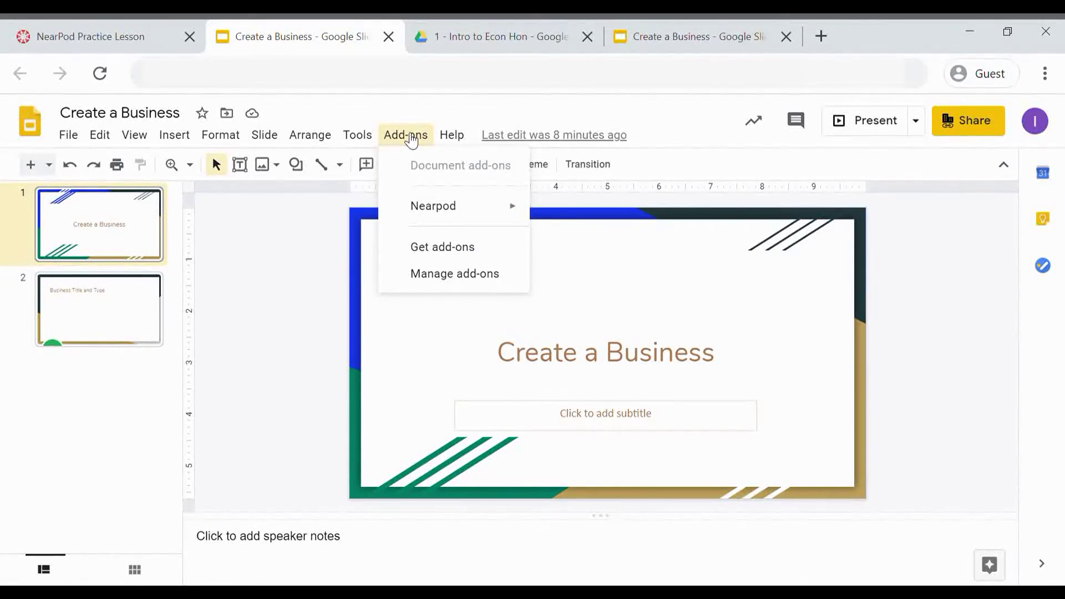
mouse_move(437, 211)
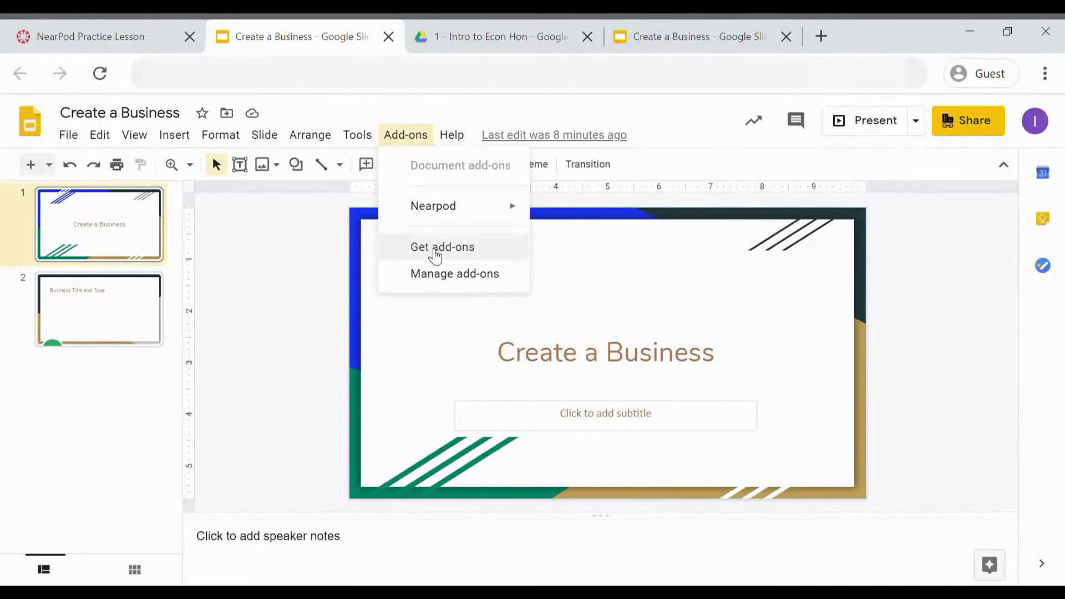
click(434, 248)
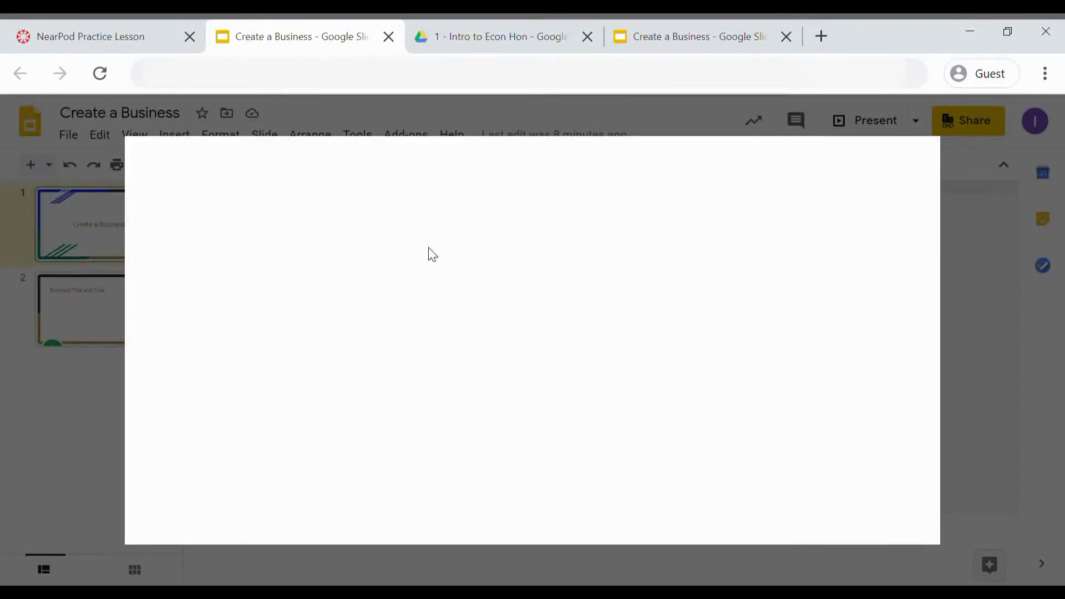
click(605, 175)
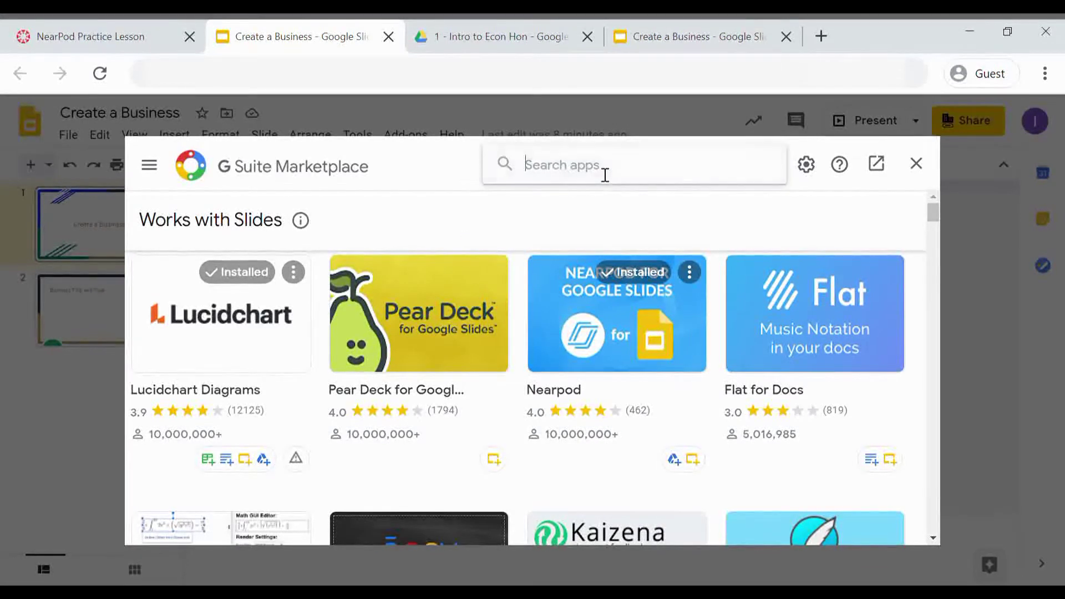
text(near)
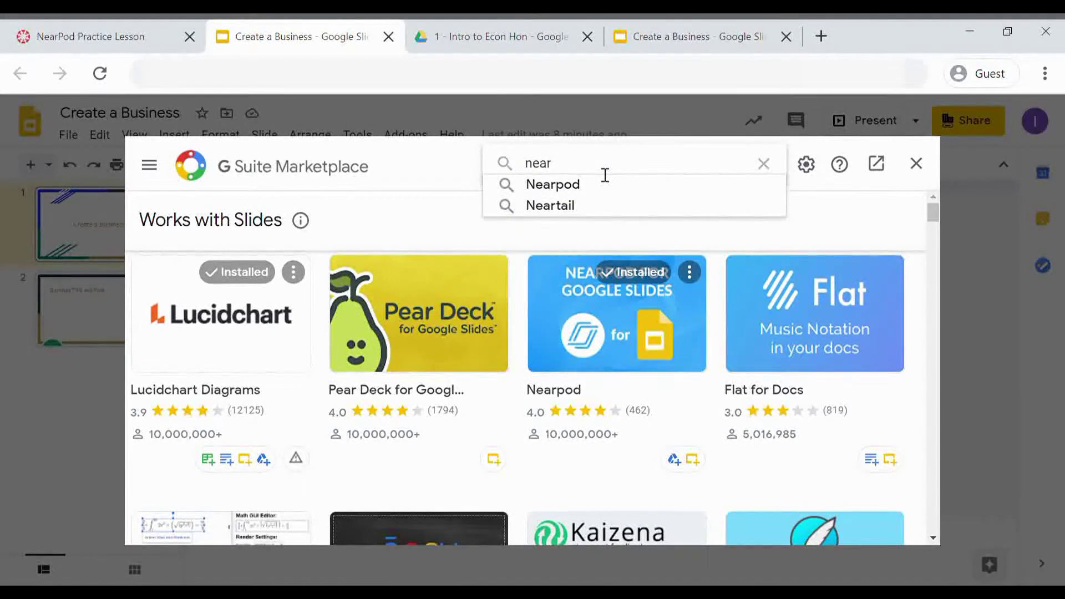
click(602, 187)
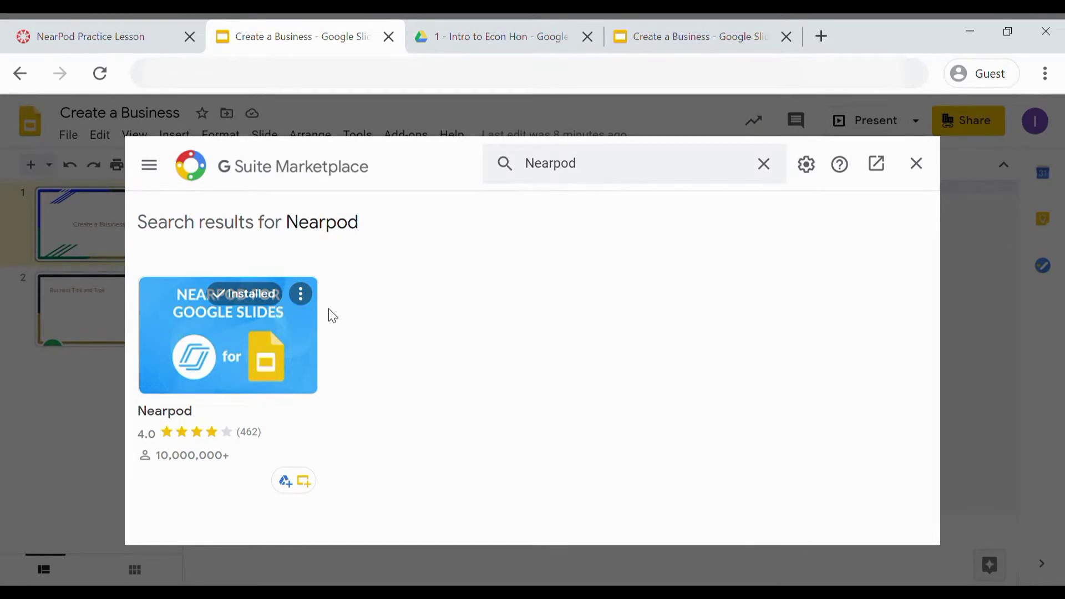
click(917, 164)
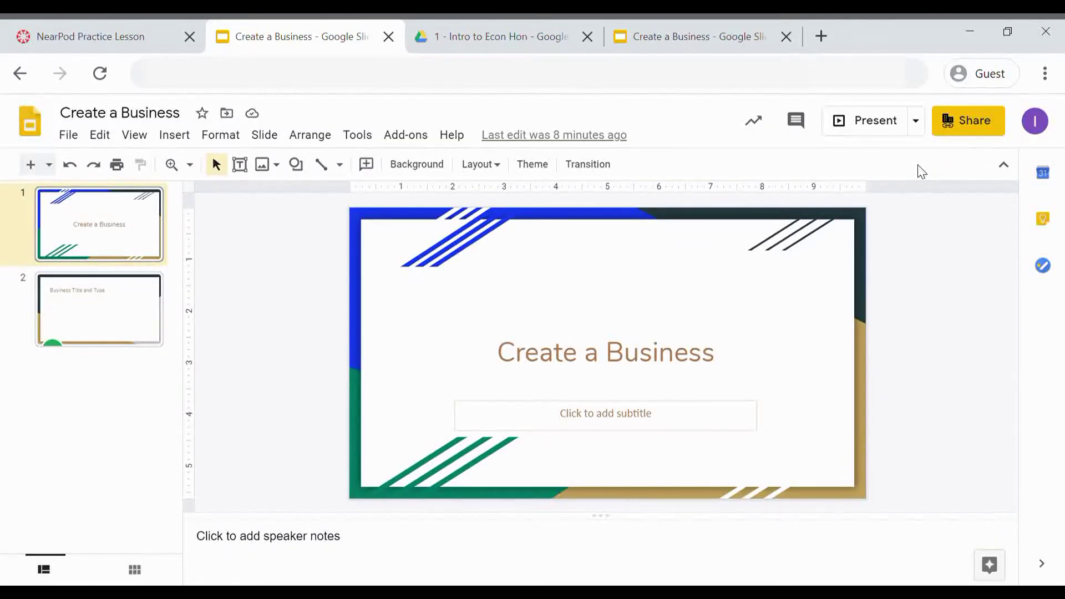
- Open the Nearpod add-on in the Create a Business presentation and browse its available activity types
click(417, 138)
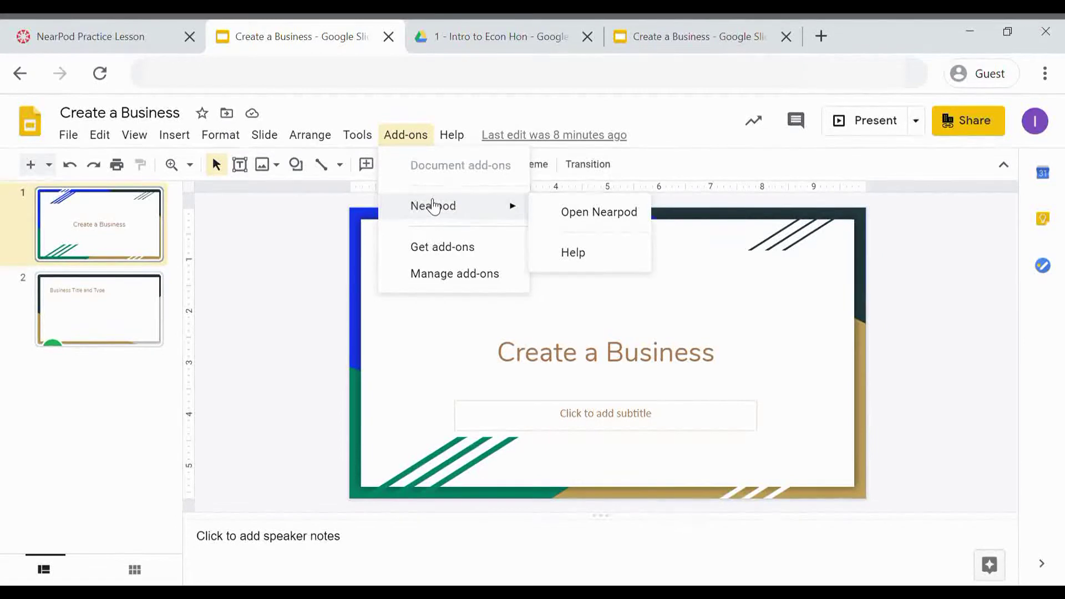
click(594, 216)
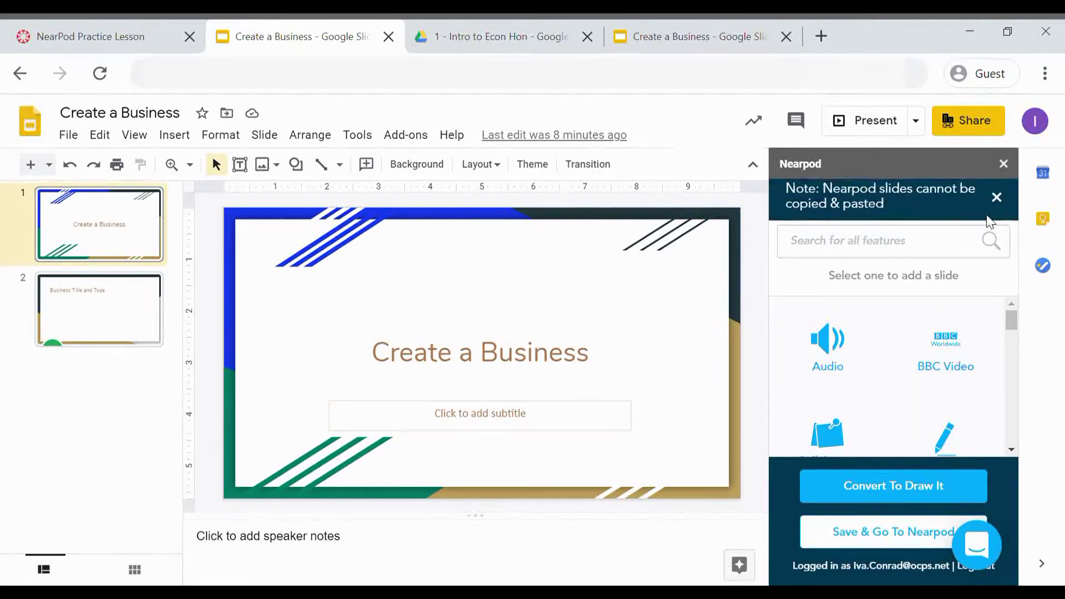
scroll(977, 336, down, 2)
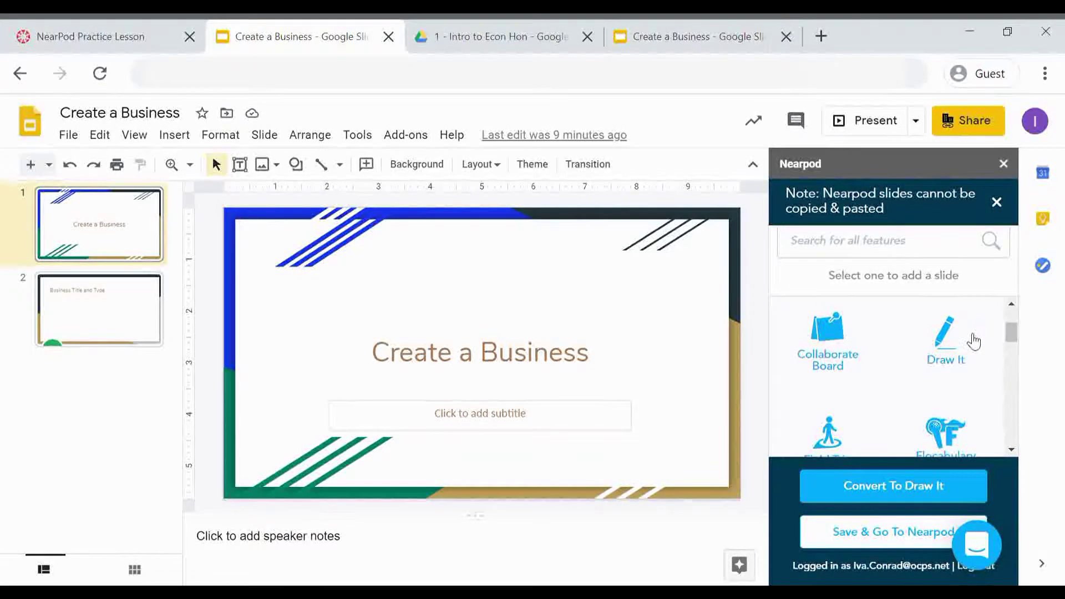
scroll(943, 355, down, 2)
scroll(929, 373, down, 2)
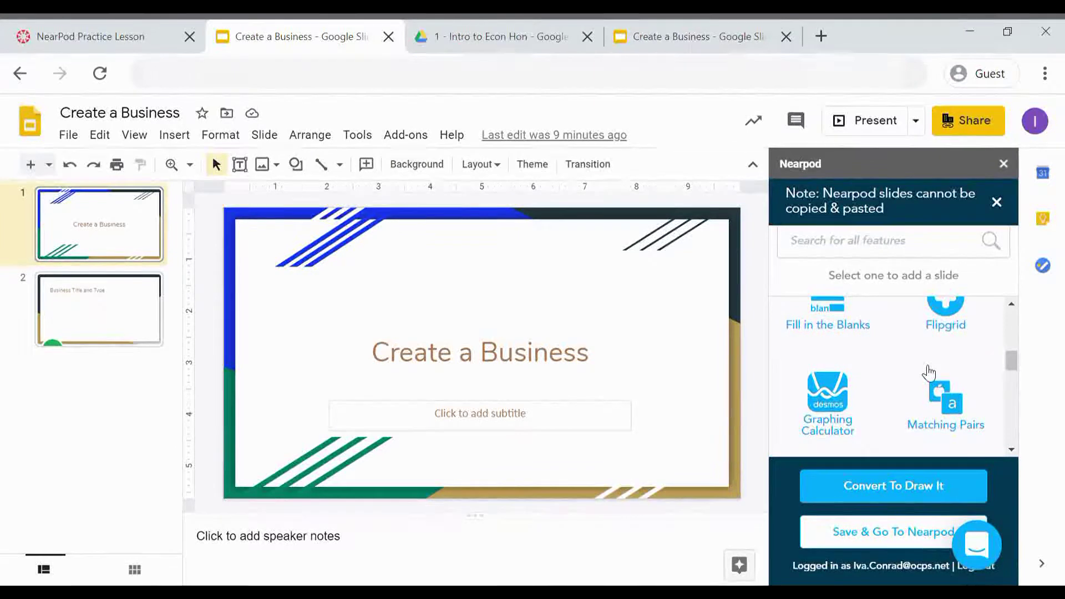
scroll(929, 374, up, 1)
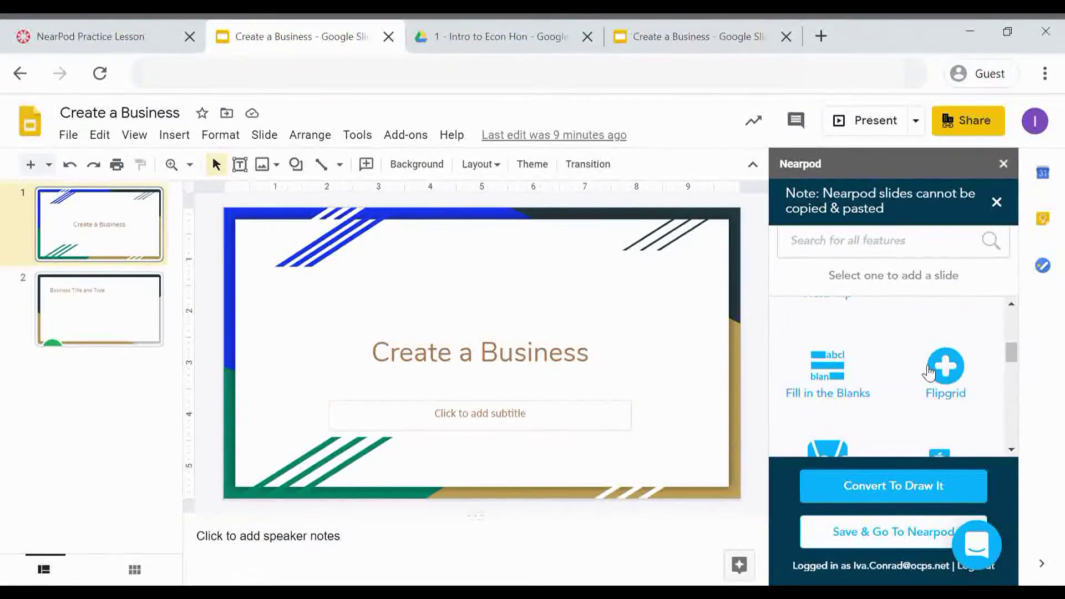
scroll(929, 373, up, 2)
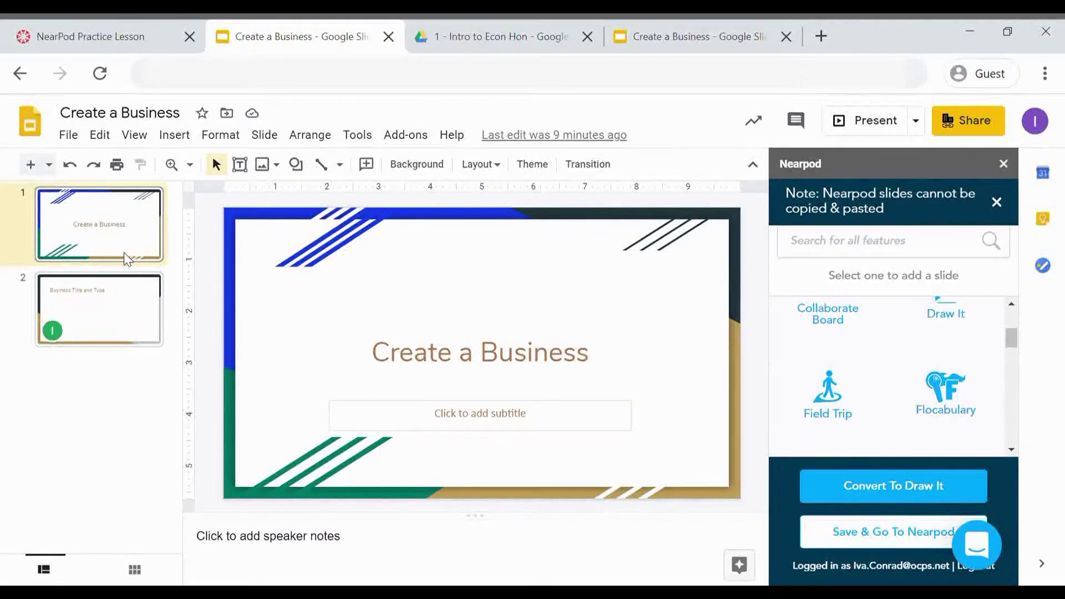
- Add a Nearpod Draw It activity between slides 1 and 2 with the instructions "Draw a business logo" and save it
click(120, 272)
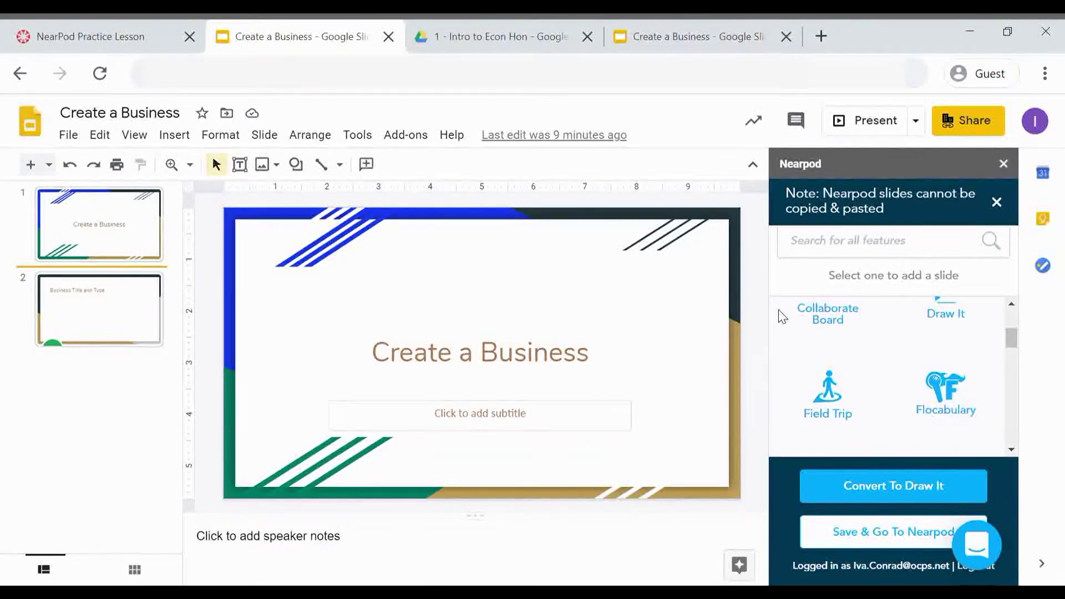
scroll(971, 369, up, 1)
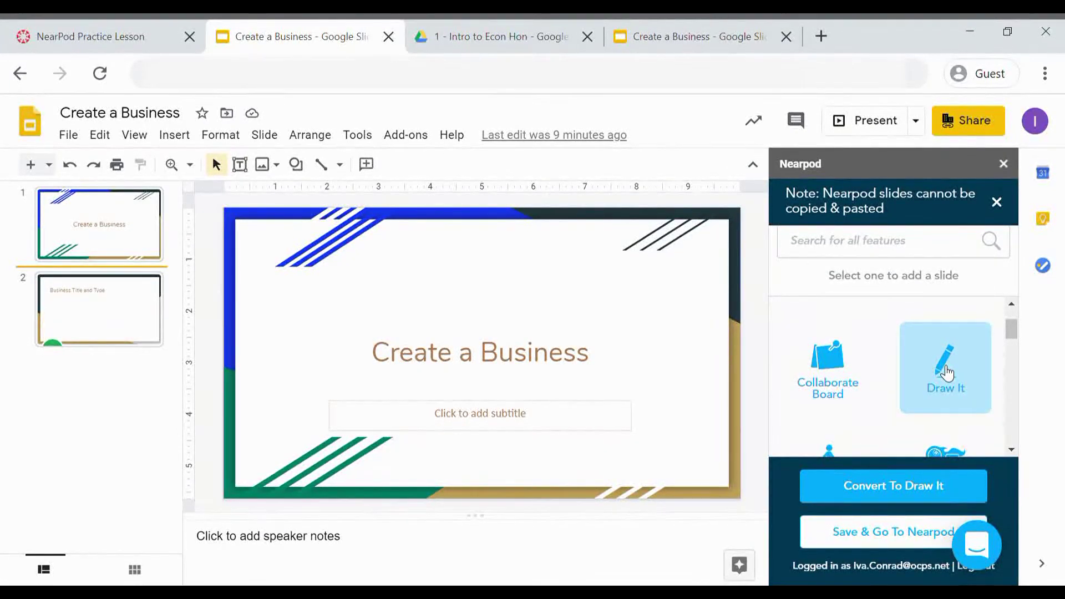
click(948, 372)
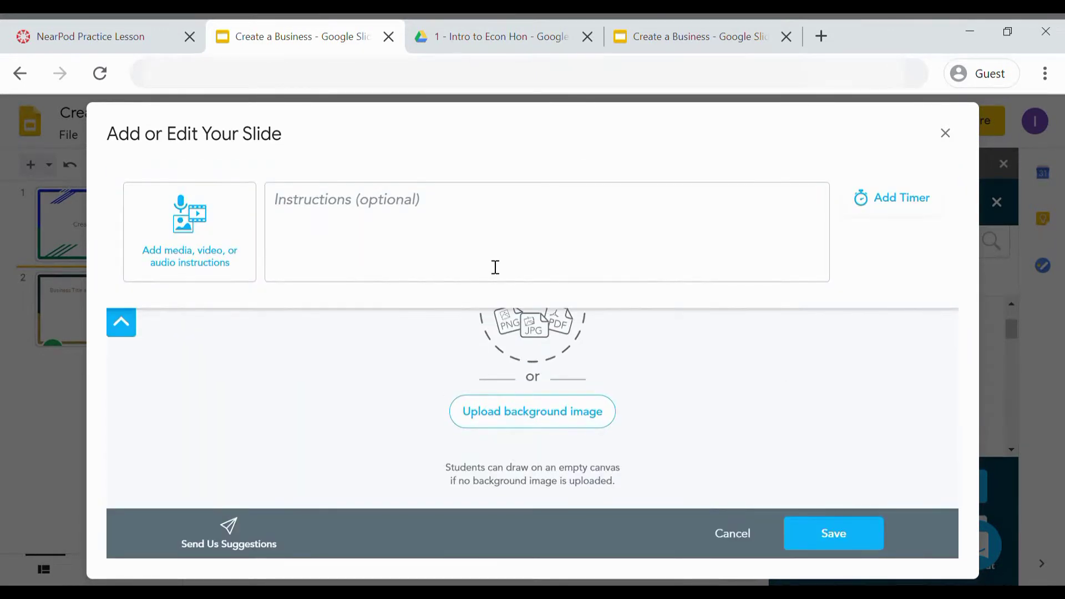
click(437, 230)
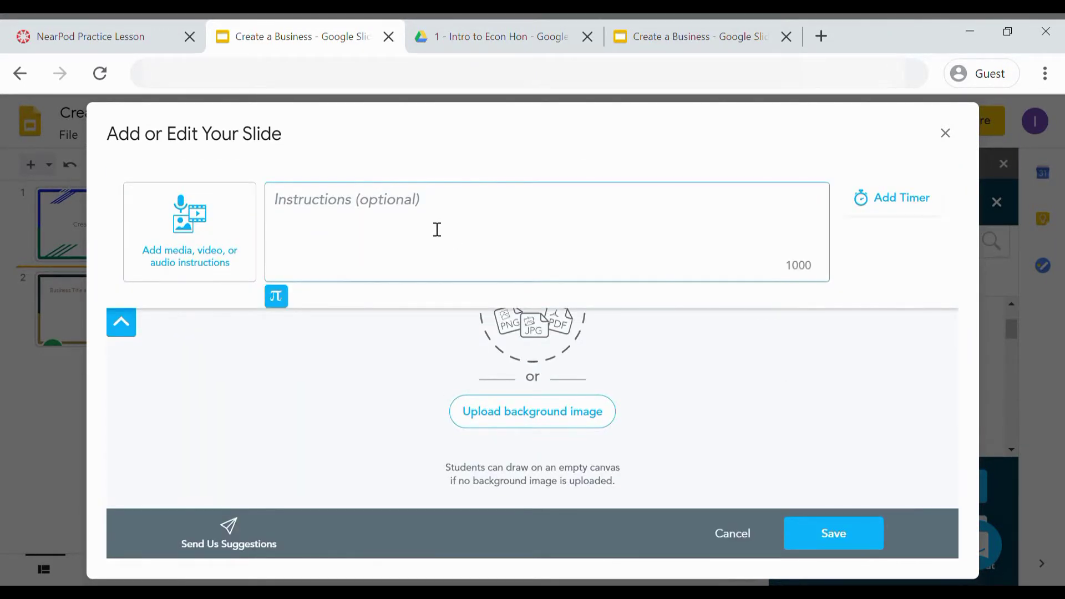
text(Draw a business logo)
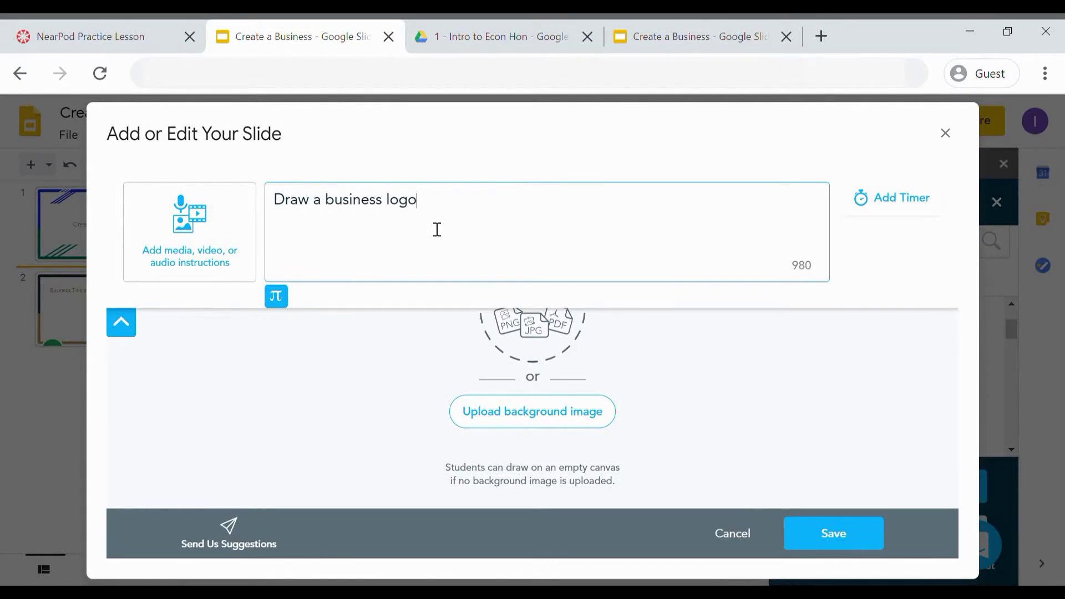
click(853, 543)
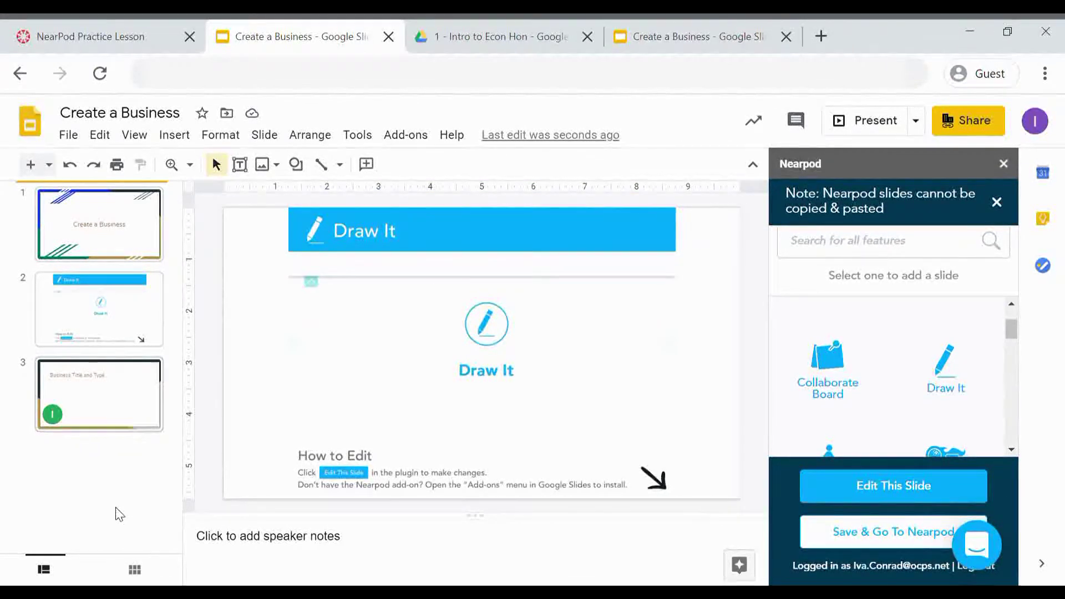
- Switch to the NearPod Practice Lesson assignment in Canvas and view the embedded lesson
click(136, 43)
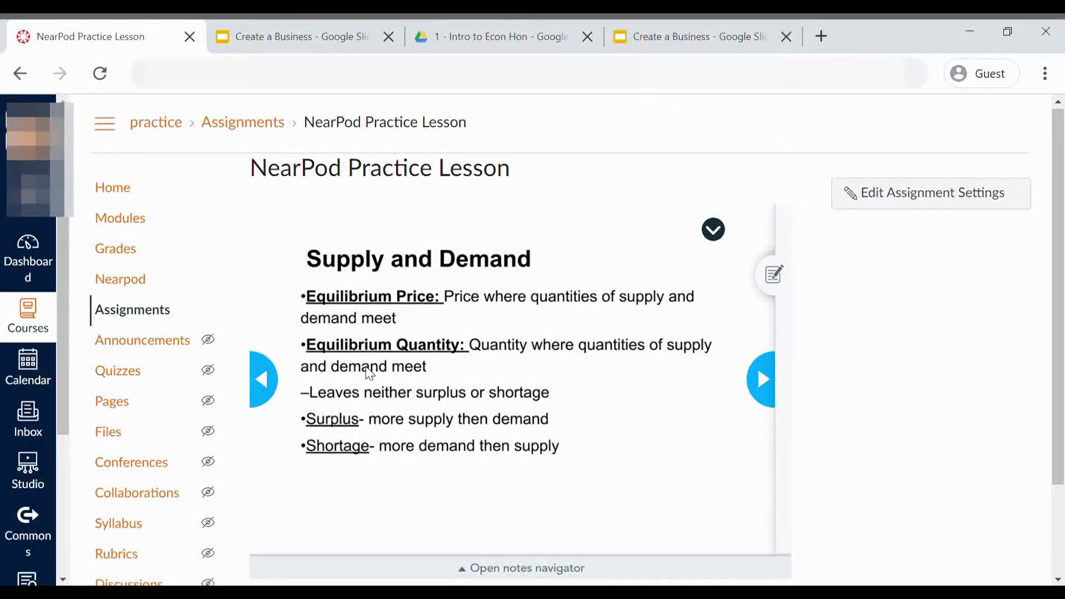
click(144, 186)
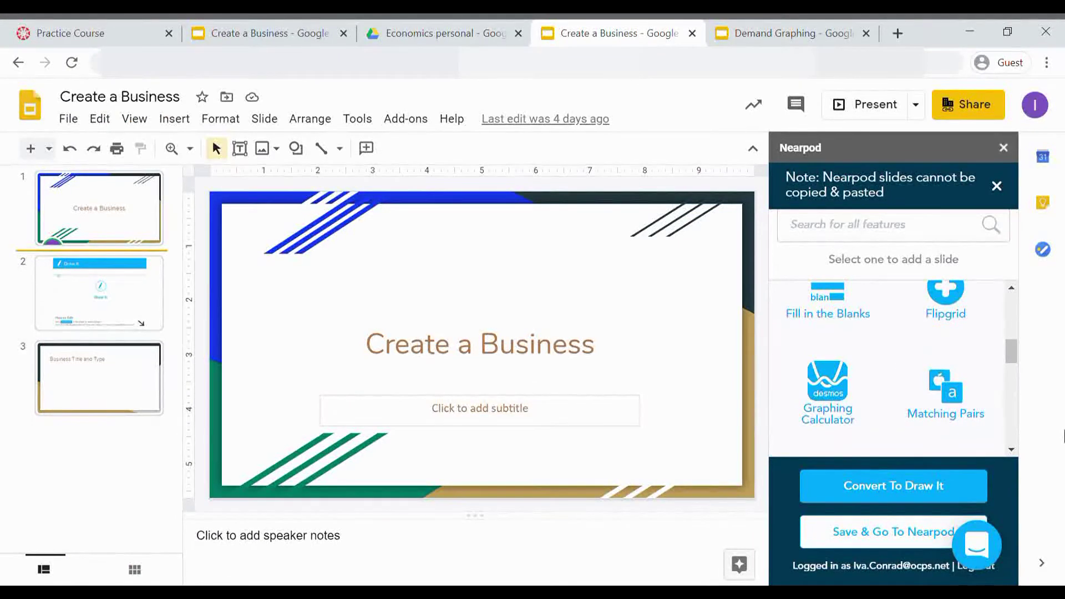
- Start a Nearpod Matching Pairs activity after the last slide of the Create a Business presentation in Google Slides
scroll(945, 359, up, 3)
scroll(945, 360, up, 3)
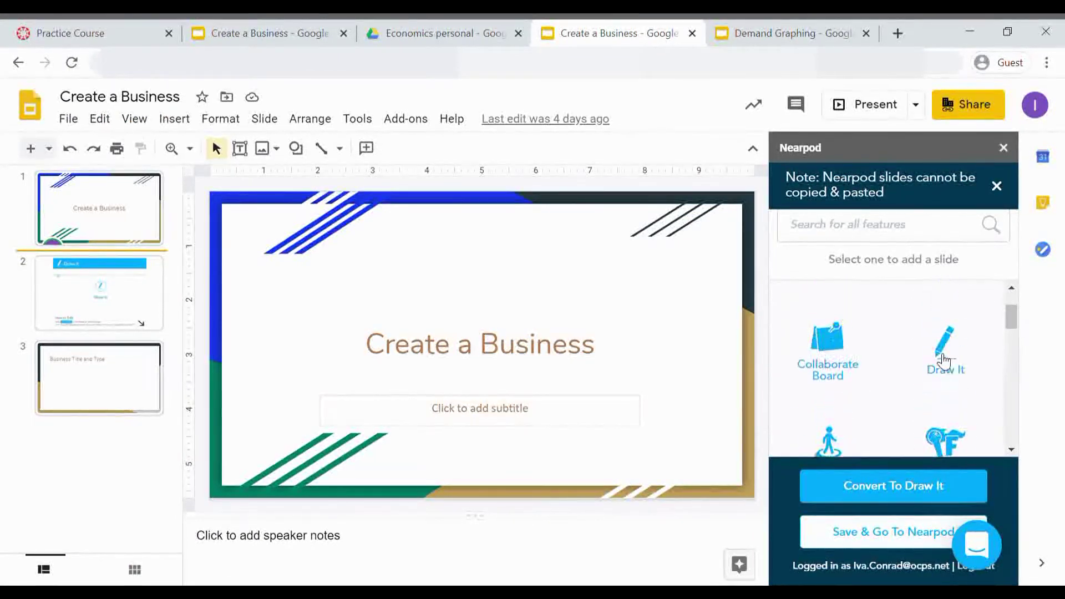
scroll(944, 361, down, 5)
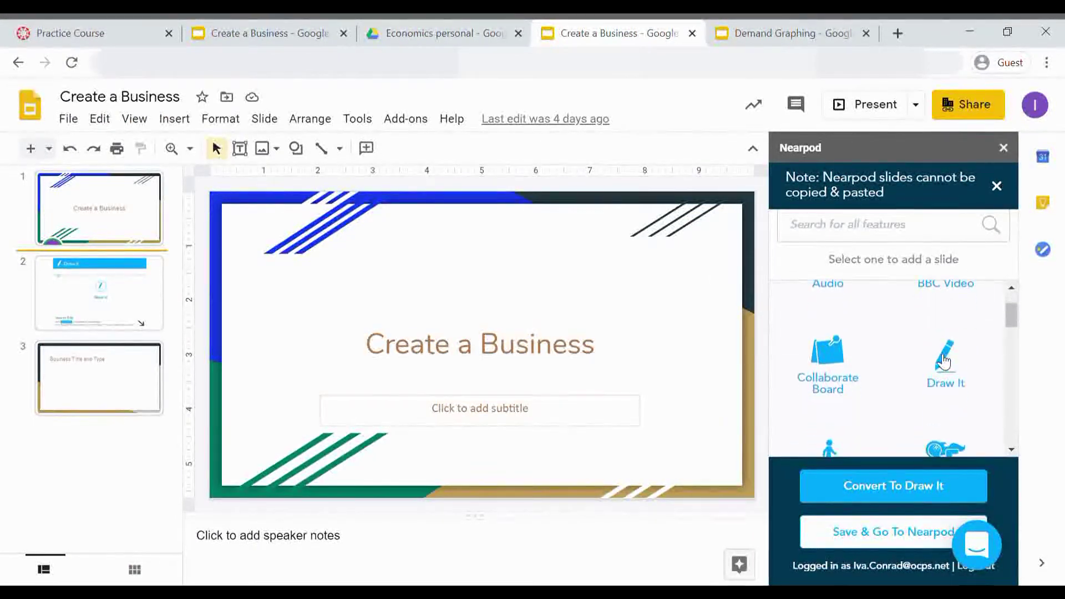
scroll(944, 361, down, 4)
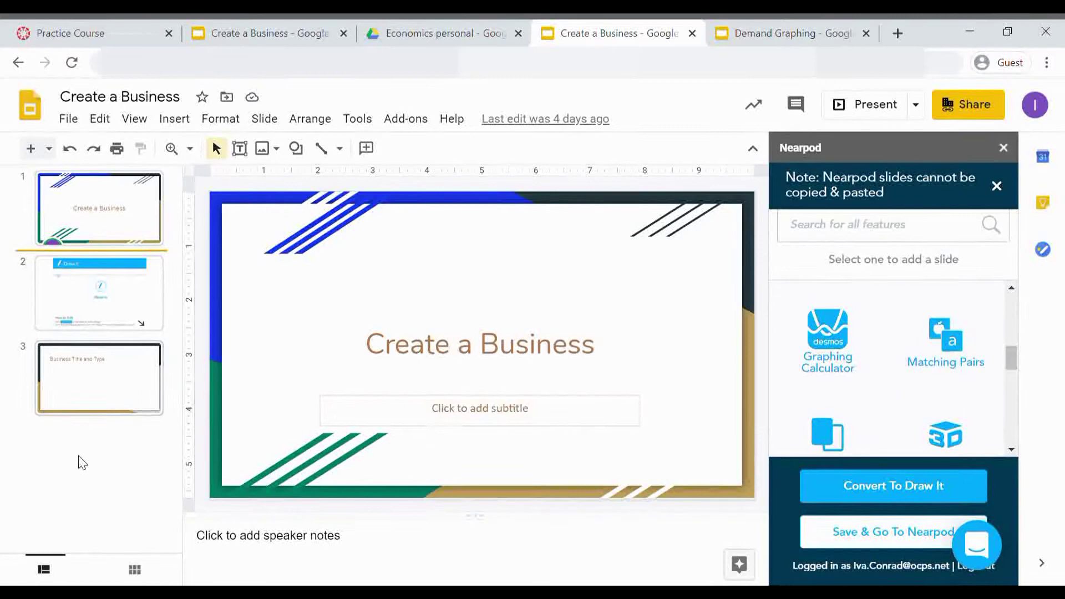
click(100, 459)
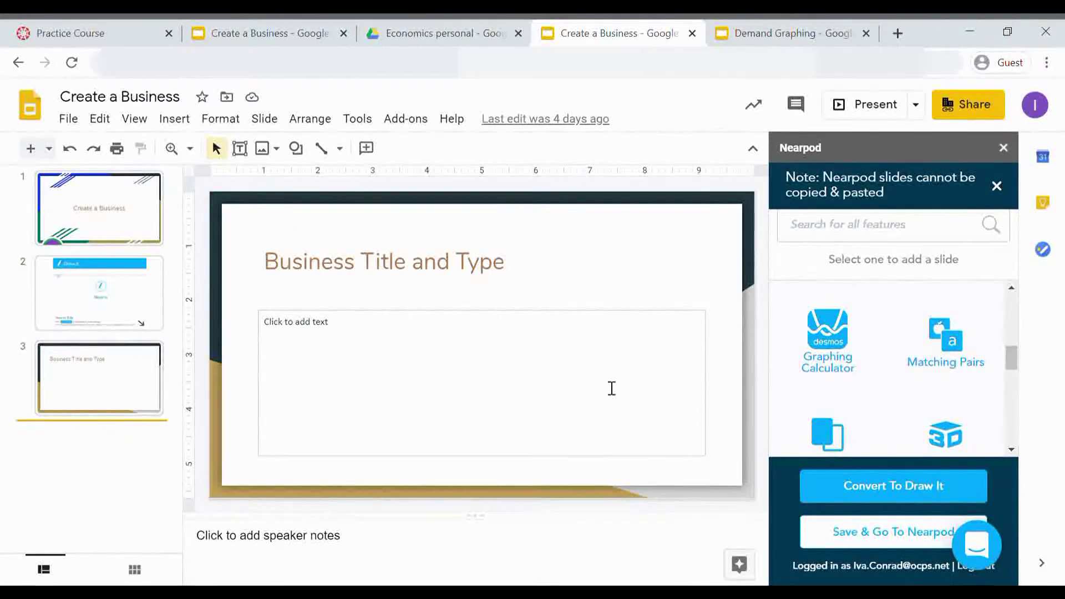
click(962, 340)
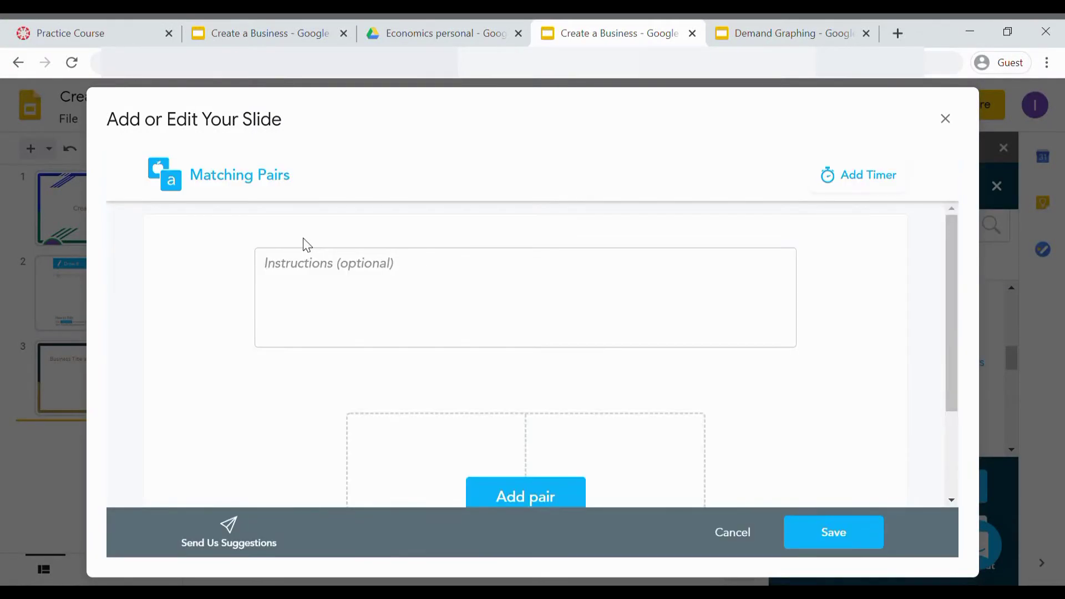
- Add a first pair that matches "partnership" with "2 or more owners"
scroll(466, 410, down, 2)
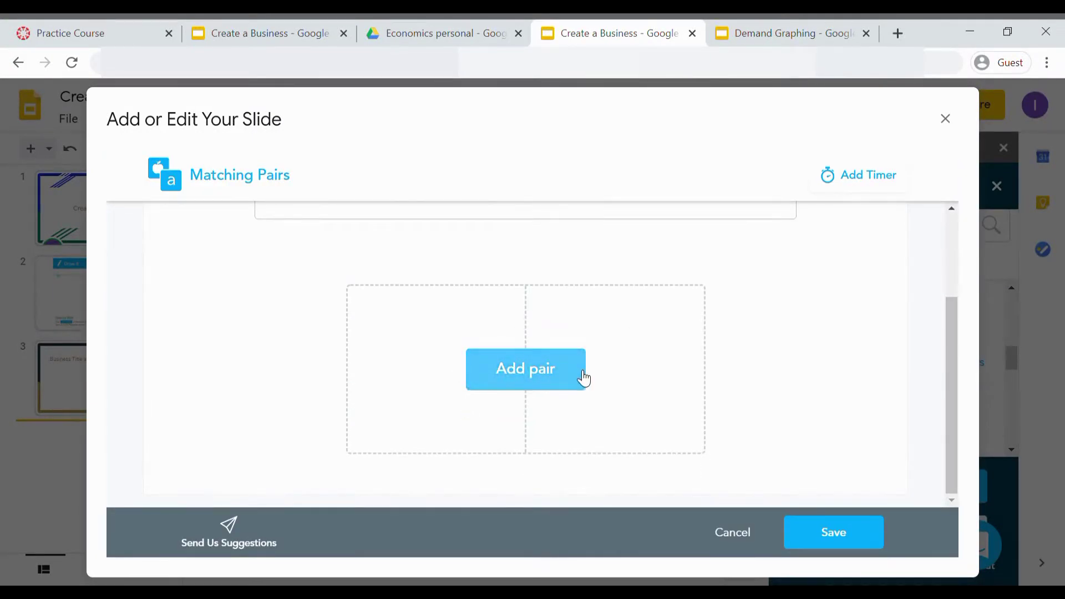
click(531, 375)
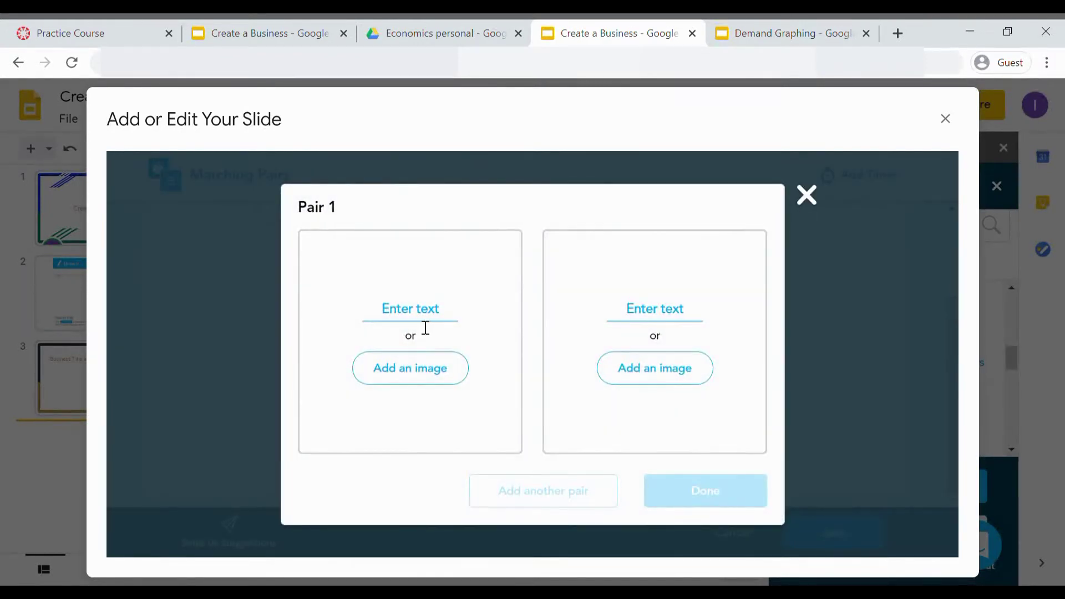
click(417, 313)
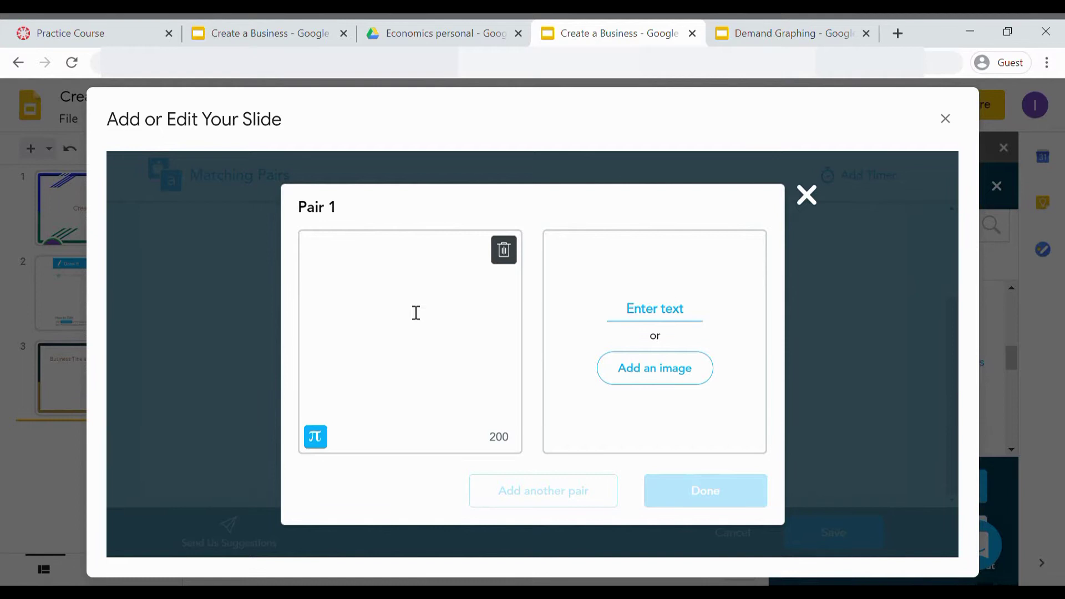
text(partnership)
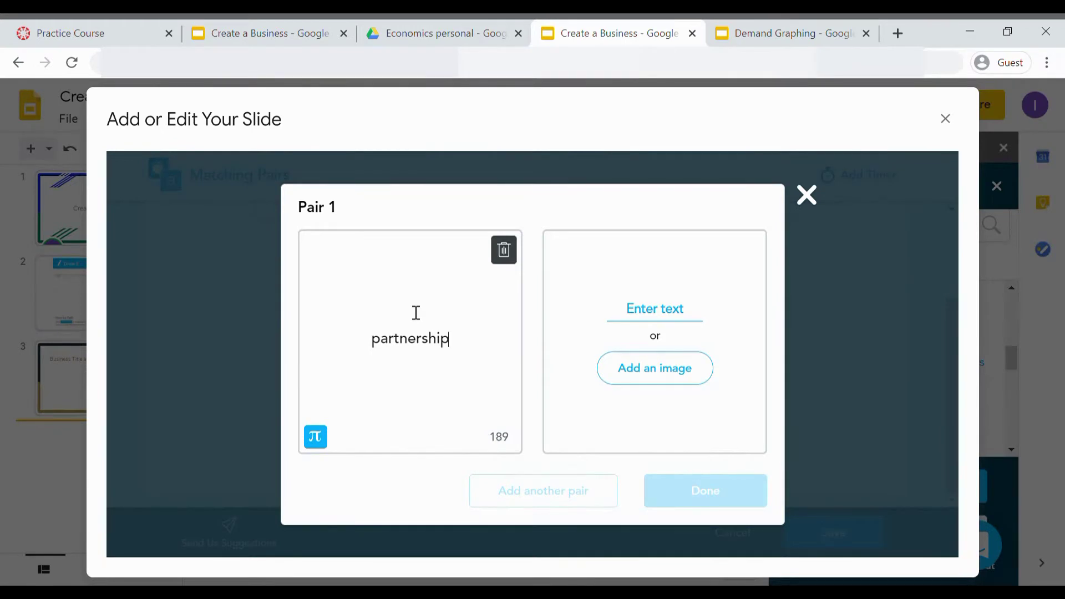
click(661, 309)
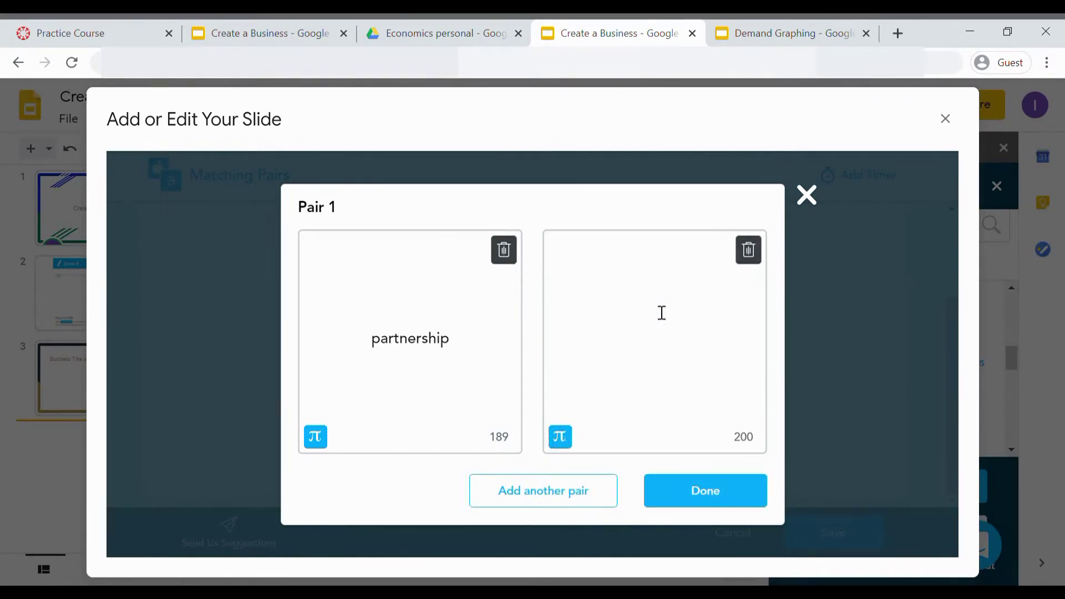
text(2 or more owners)
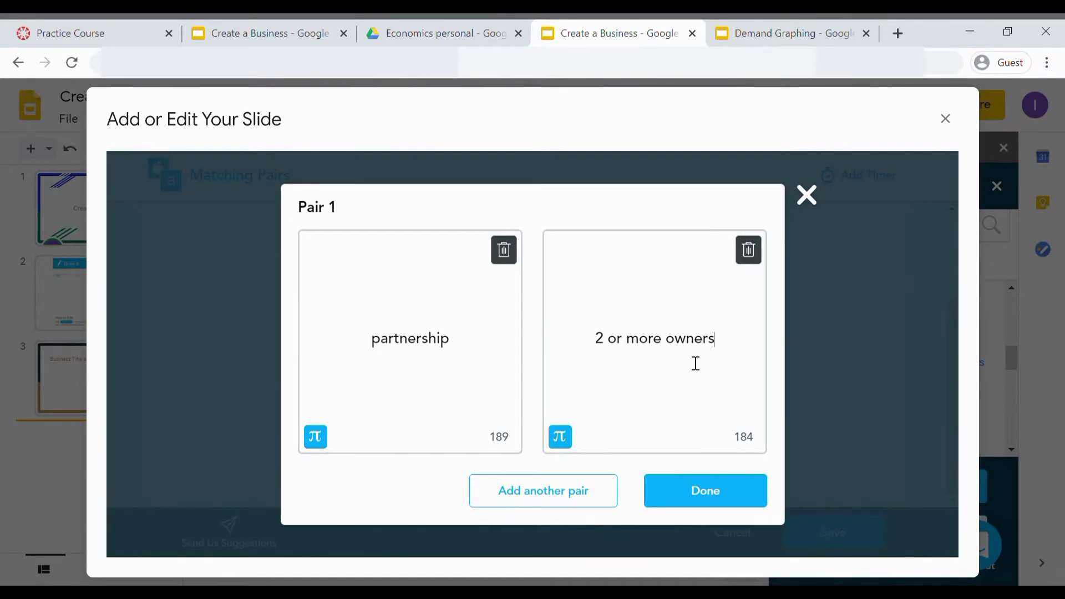
click(712, 492)
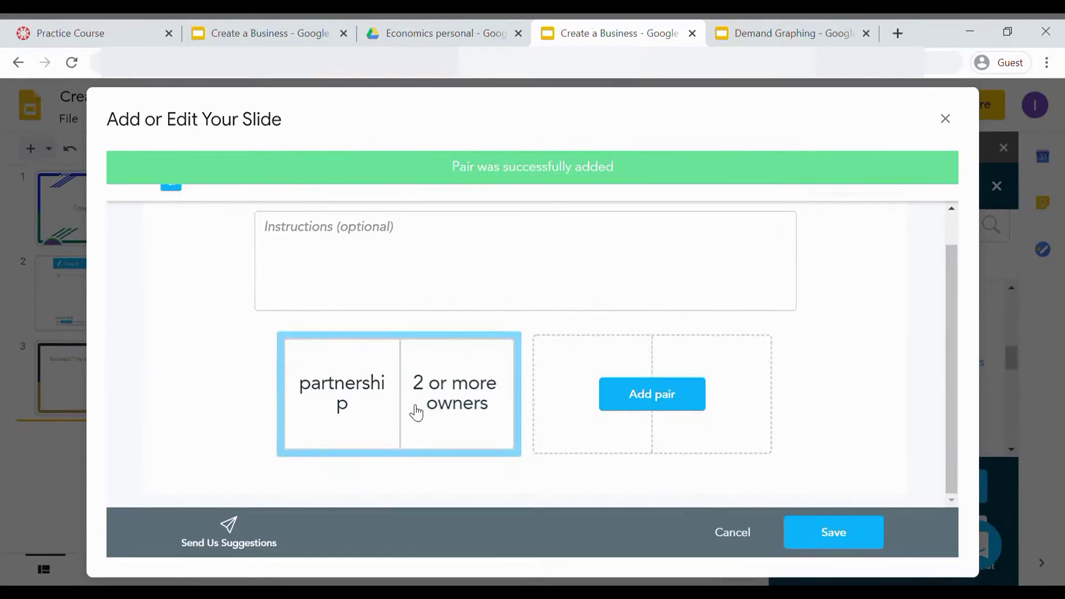
- Add a second pair that matches "entrepreneurs" with "business owner"
click(678, 408)
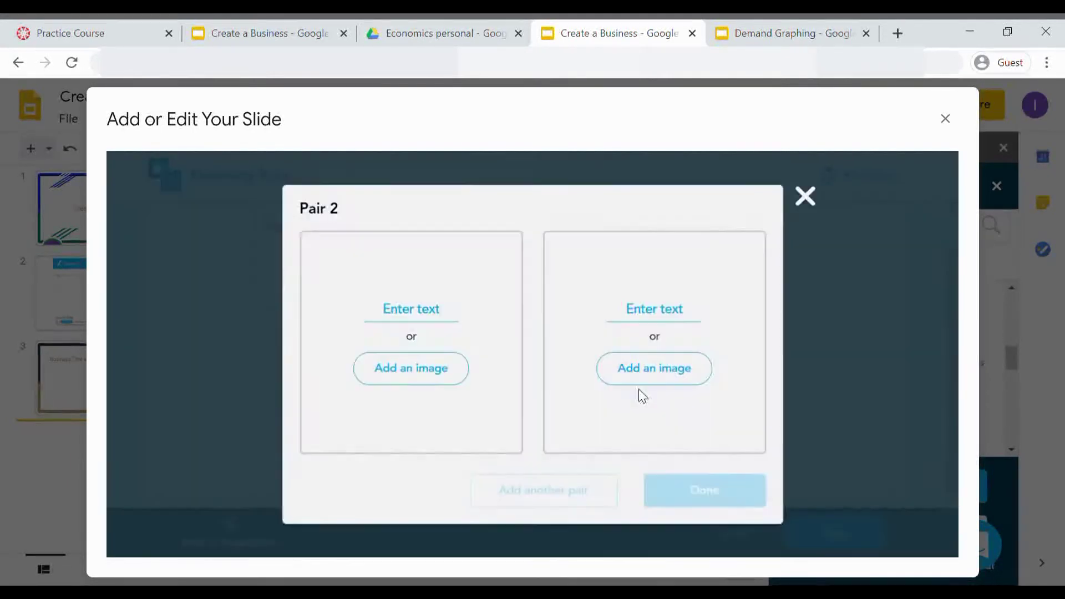
click(442, 319)
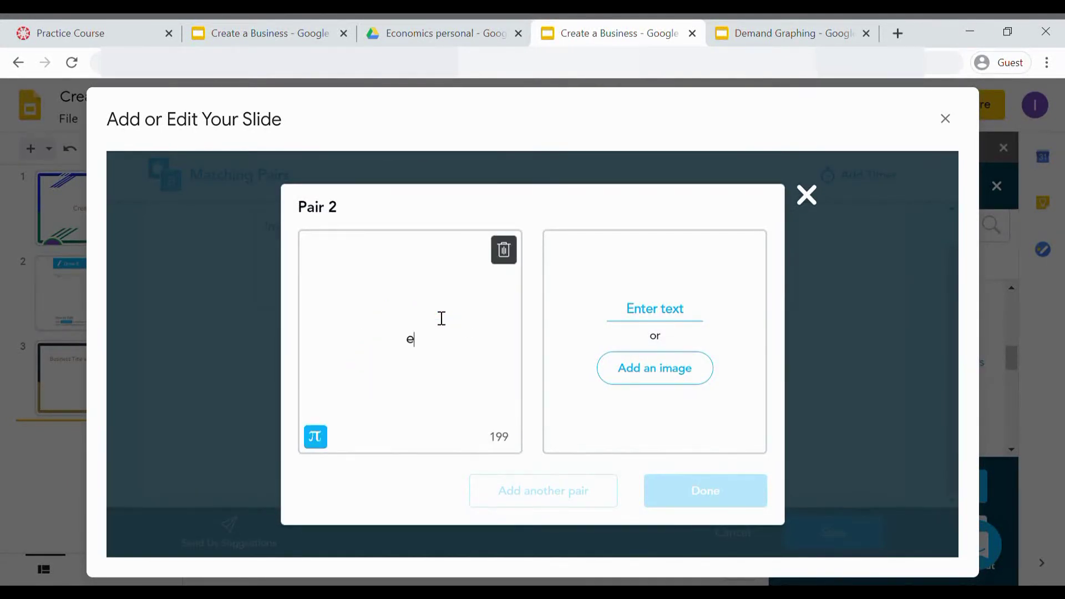
text(entrepreneurs)
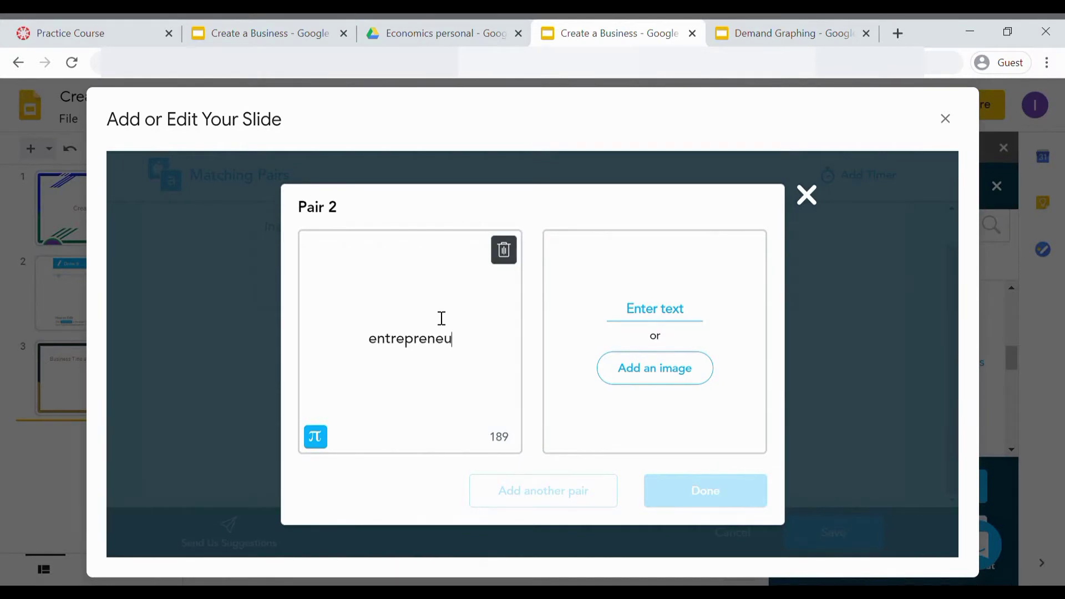
click(655, 319)
text(business owner)
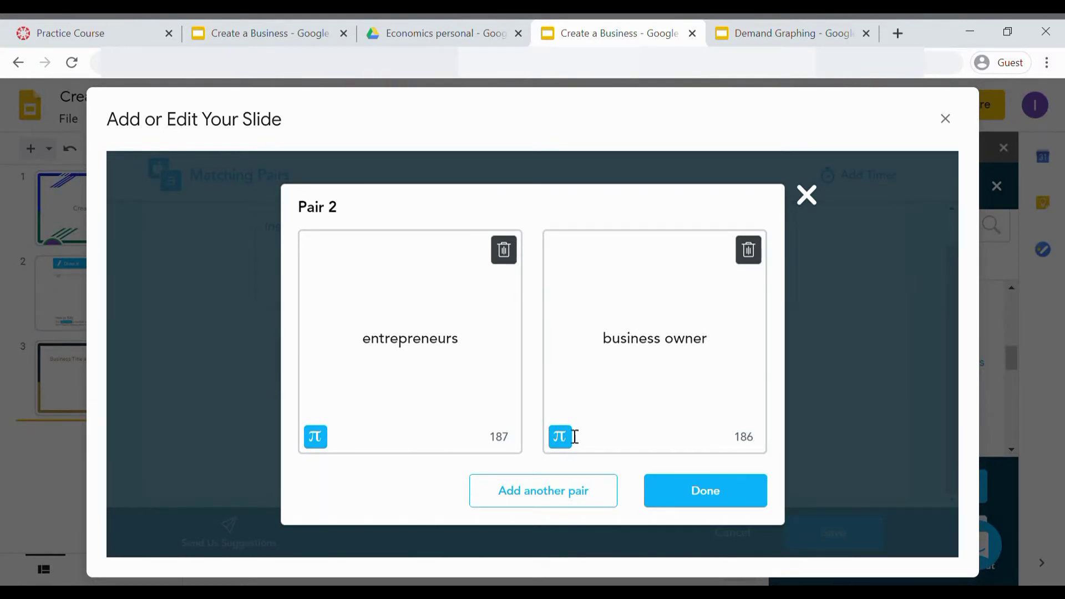
click(688, 498)
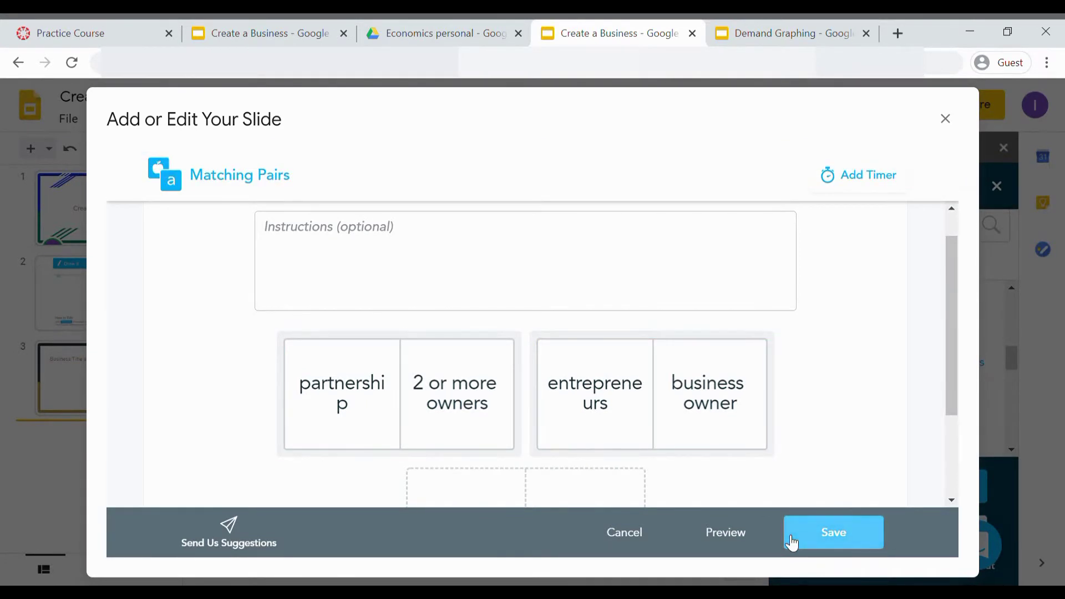
- Save the Matching Pairs activity to the presentation, then review the Draw It slide and the Matching Pairs slide
scroll(691, 464, down, 2)
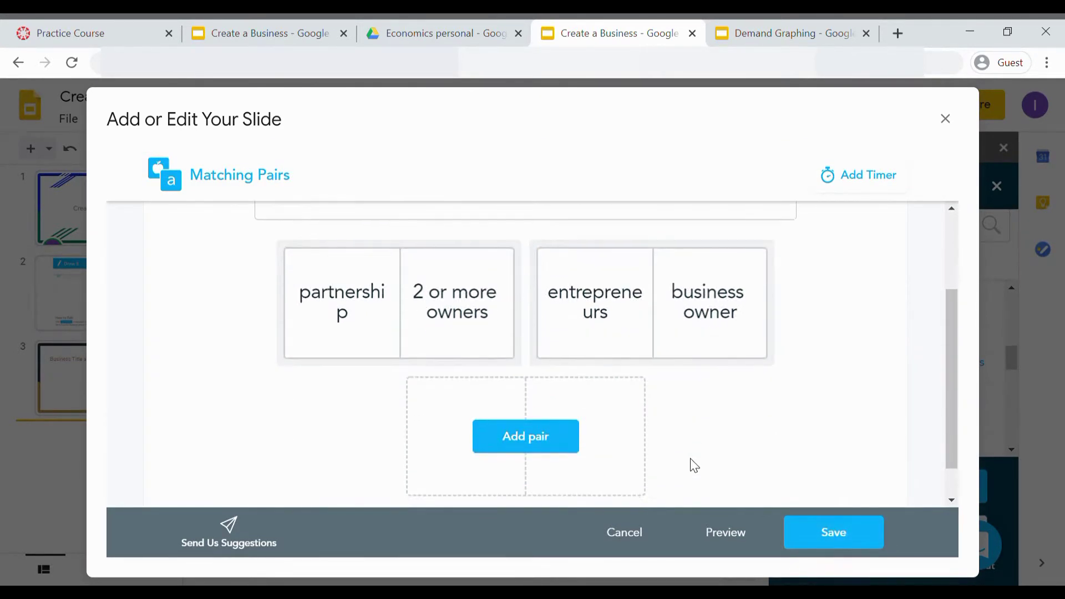
click(834, 532)
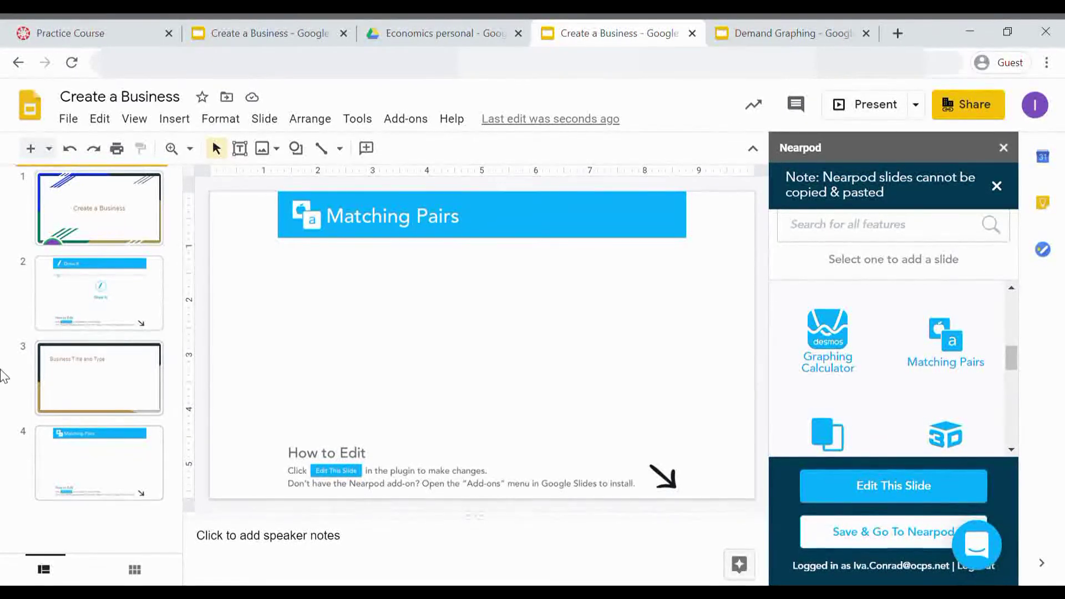
click(93, 321)
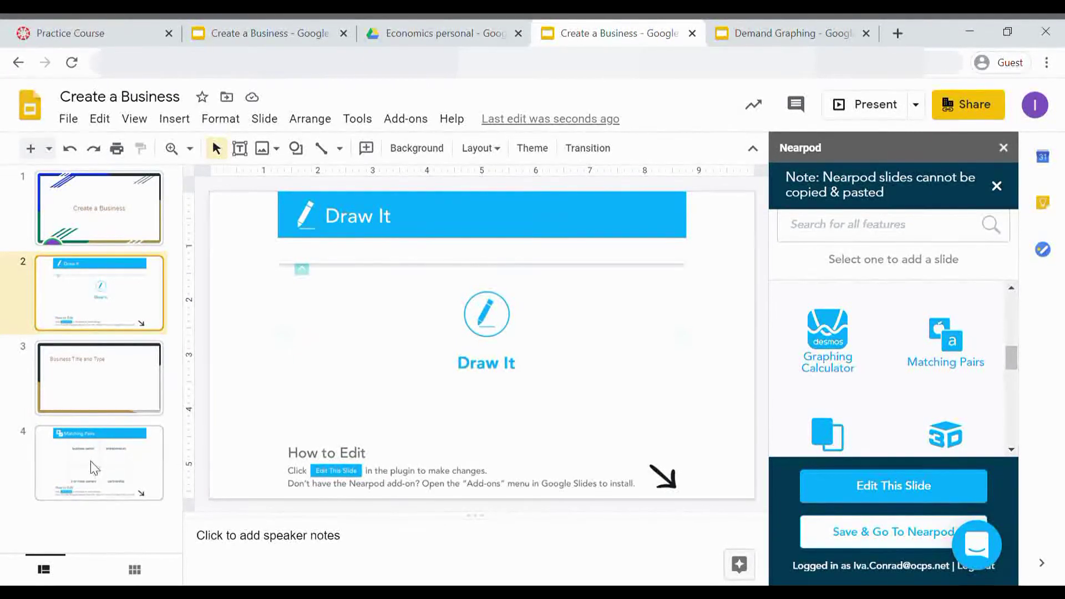
click(117, 509)
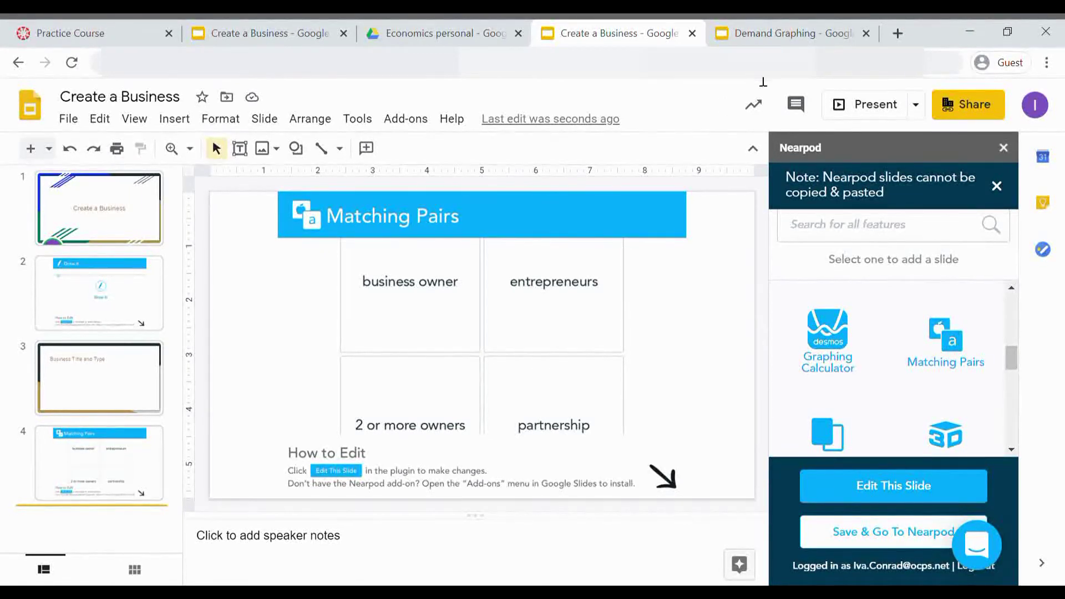
- Switch to the Demand Graphing presentation and copy its last slide, the "Demand for" table with the blank graph
click(758, 42)
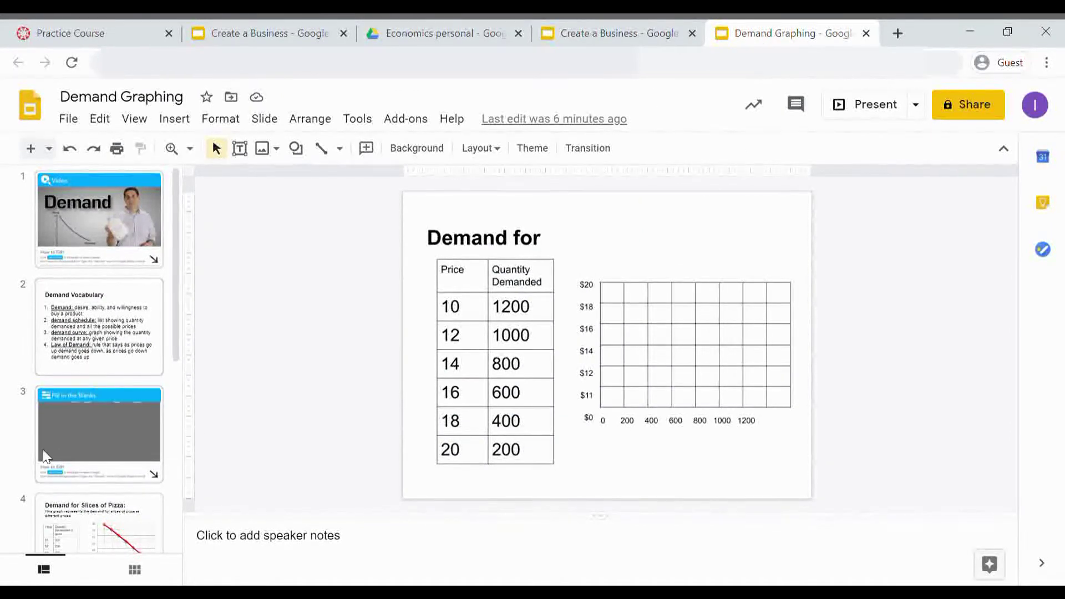
scroll(45, 456, down, 5)
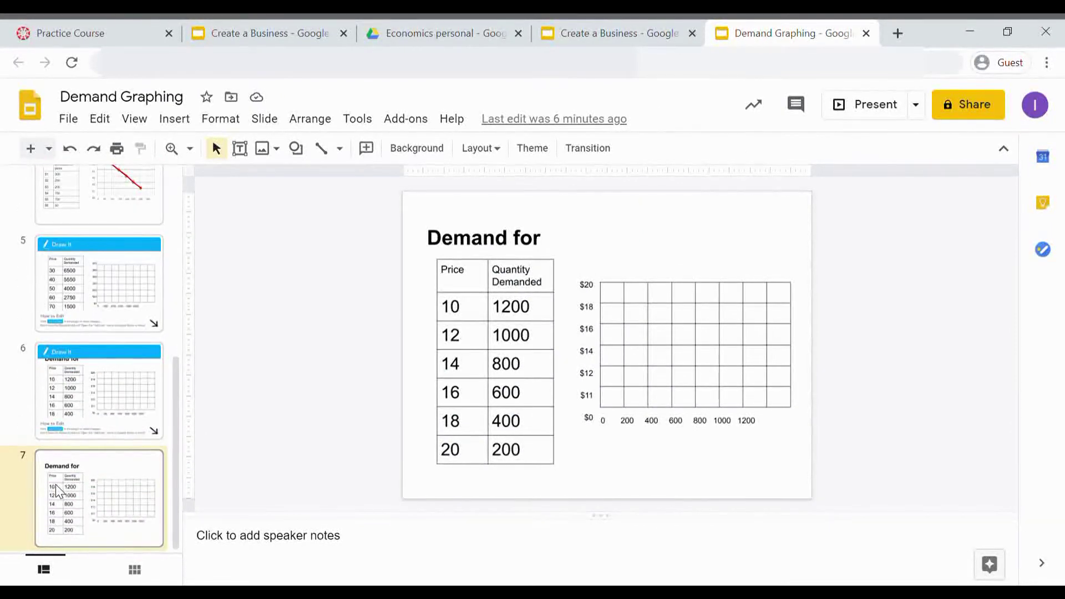
right_click(61, 492)
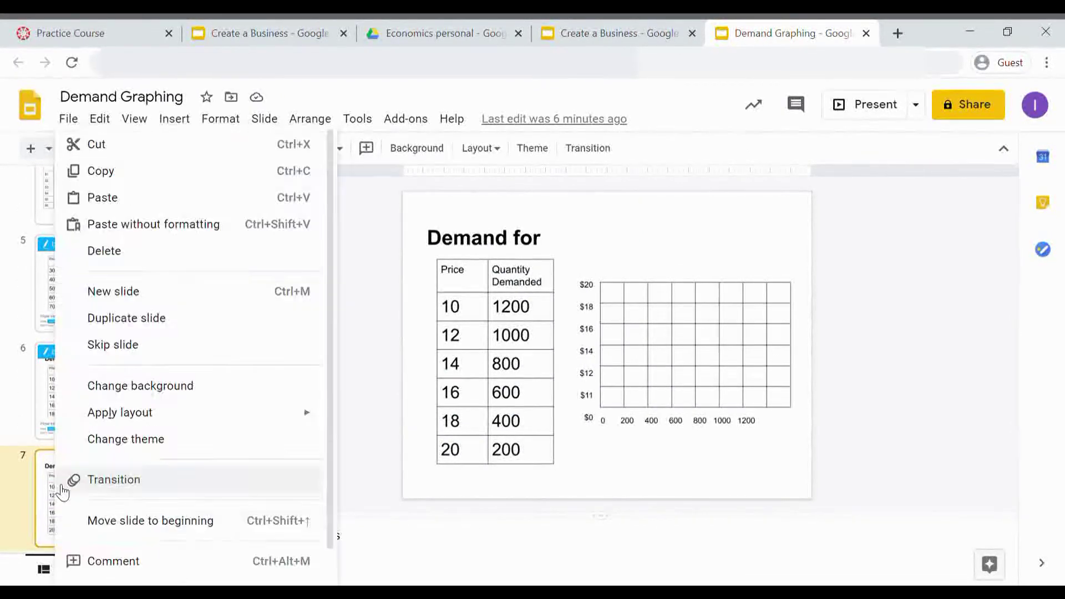
click(160, 176)
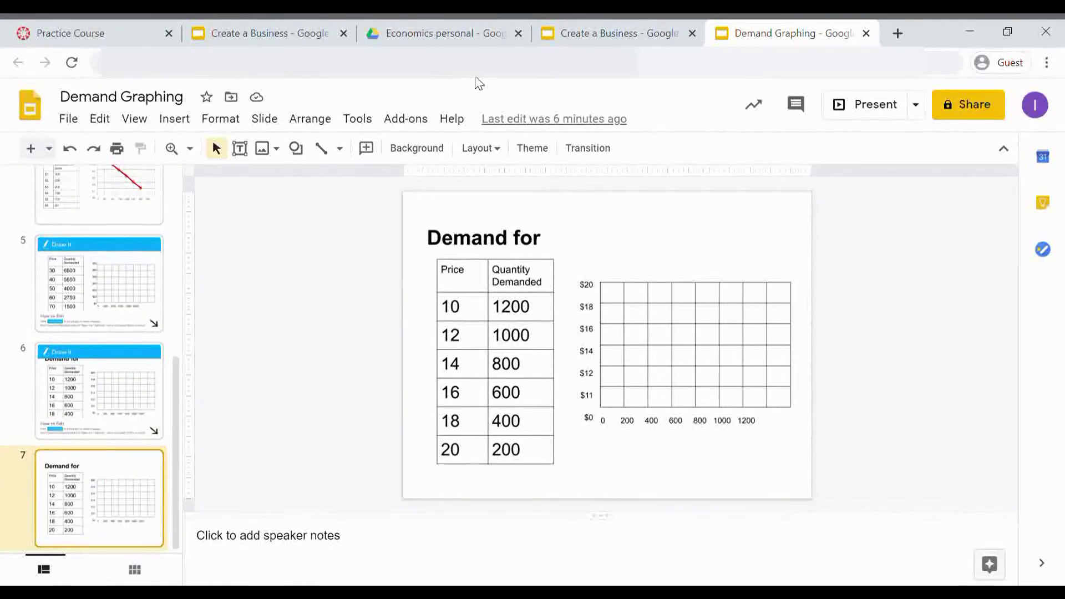
- Paste the copied slide after the Matching Pairs slide in the Create a Business presentation, keeping its original styles
click(574, 42)
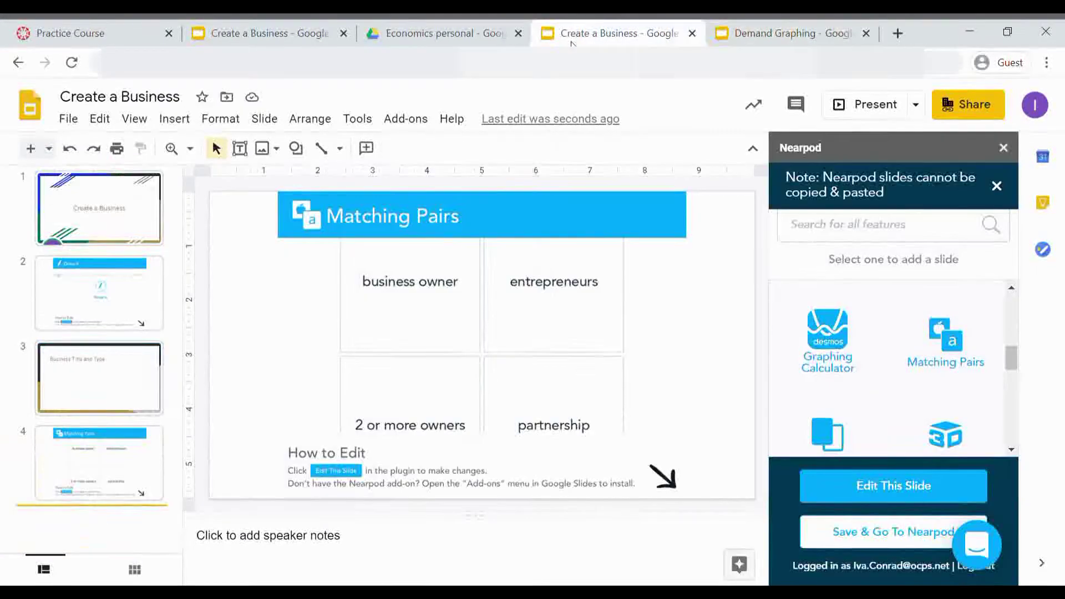
right_click(116, 531)
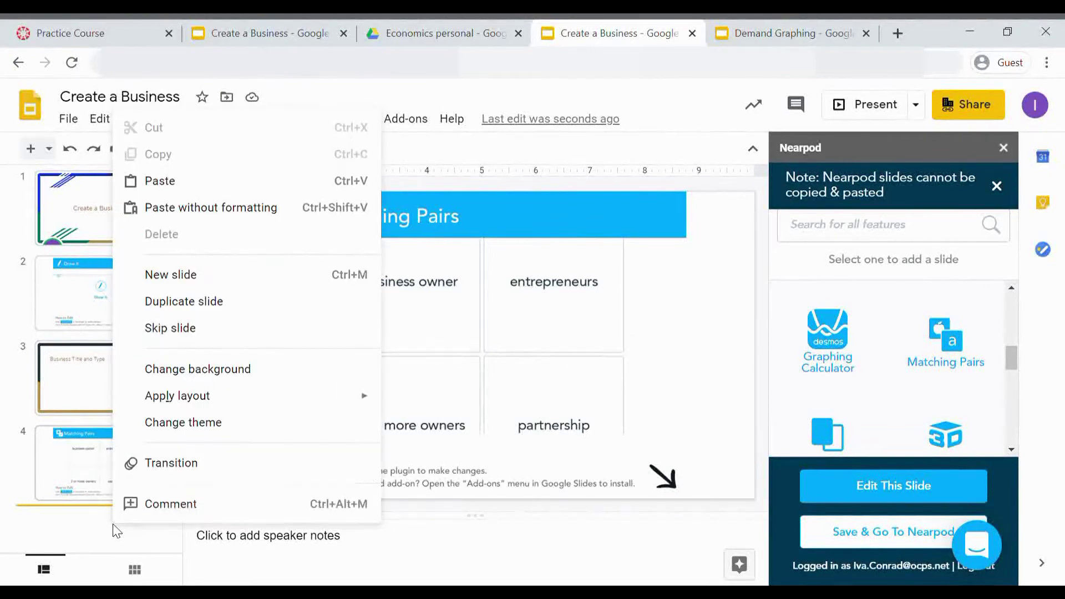
click(221, 180)
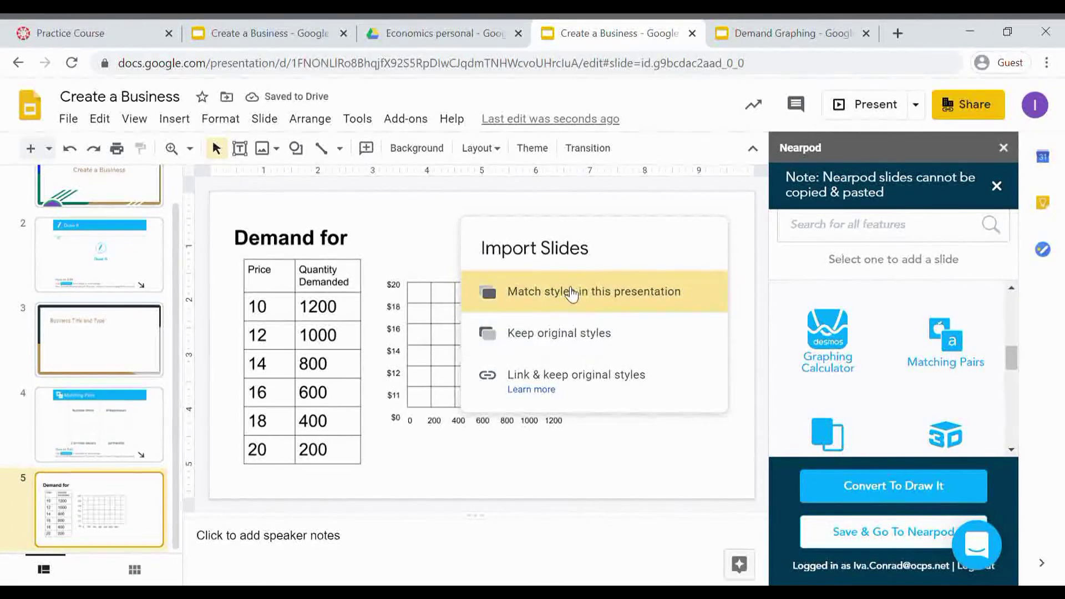
click(575, 335)
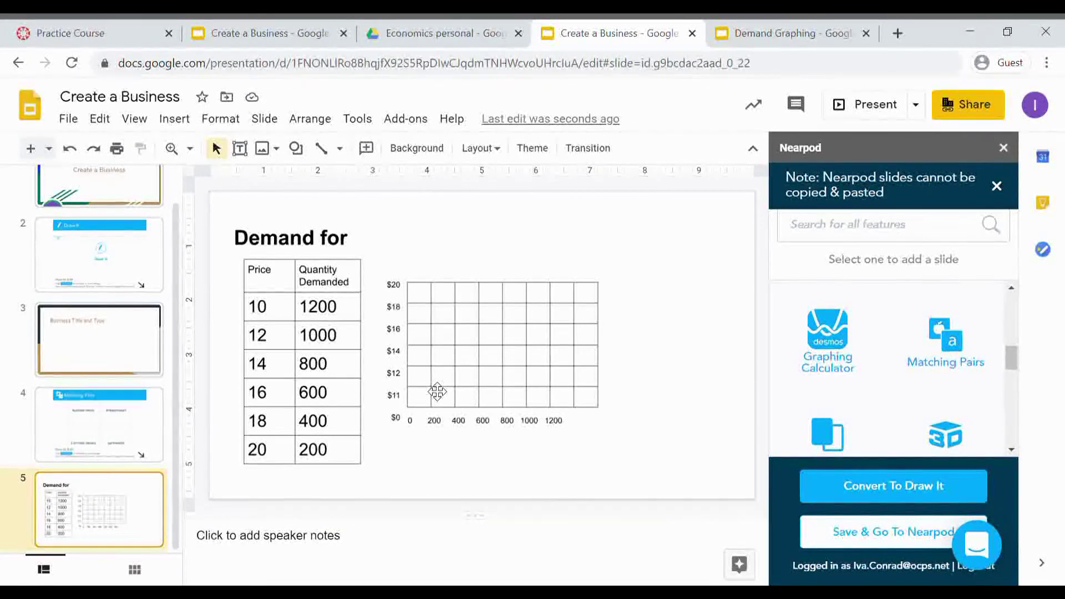
- Convert the pasted "Demand for" slide into a Nearpod Draw It activity
scroll(963, 380, up, 2)
scroll(962, 381, up, 2)
scroll(963, 380, up, 1)
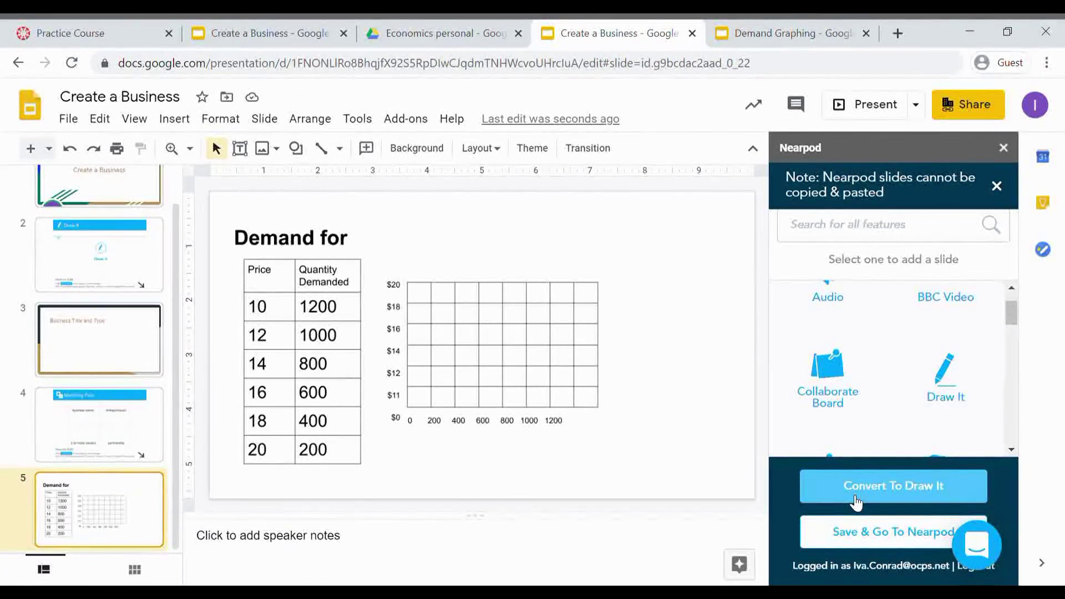
click(857, 501)
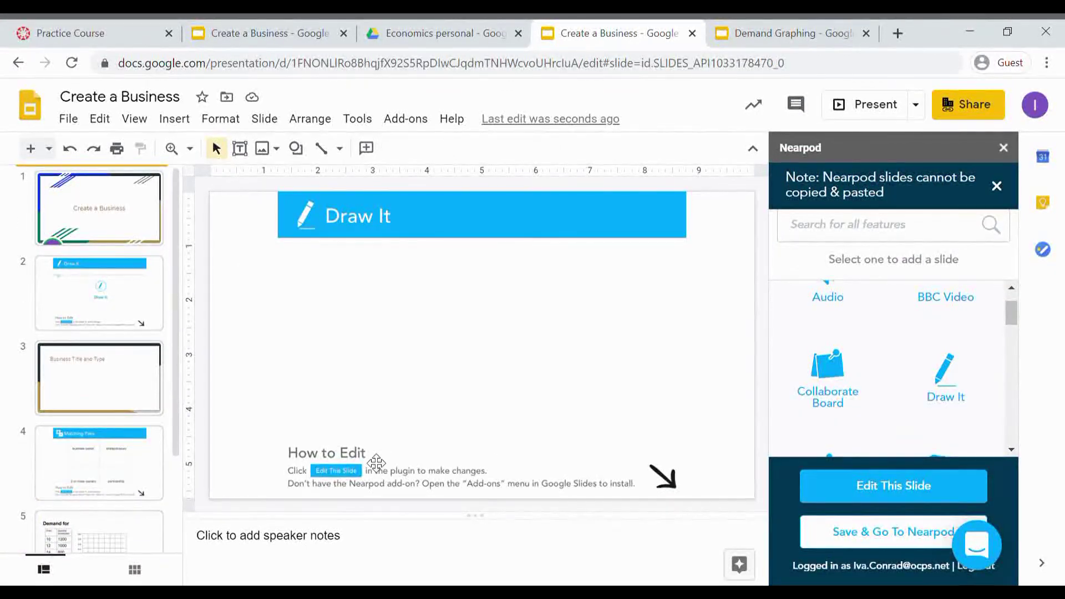
- Delete the plain "Demand for" slide that precedes its Draw It version, and save the presentation to Nearpod
scroll(140, 487, down, 2)
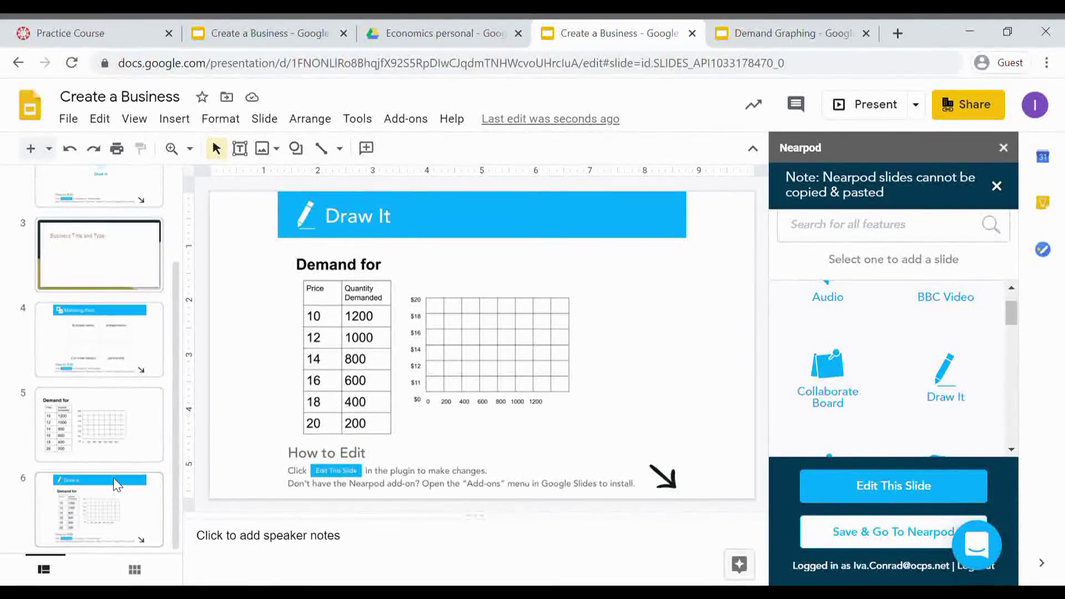
click(118, 445)
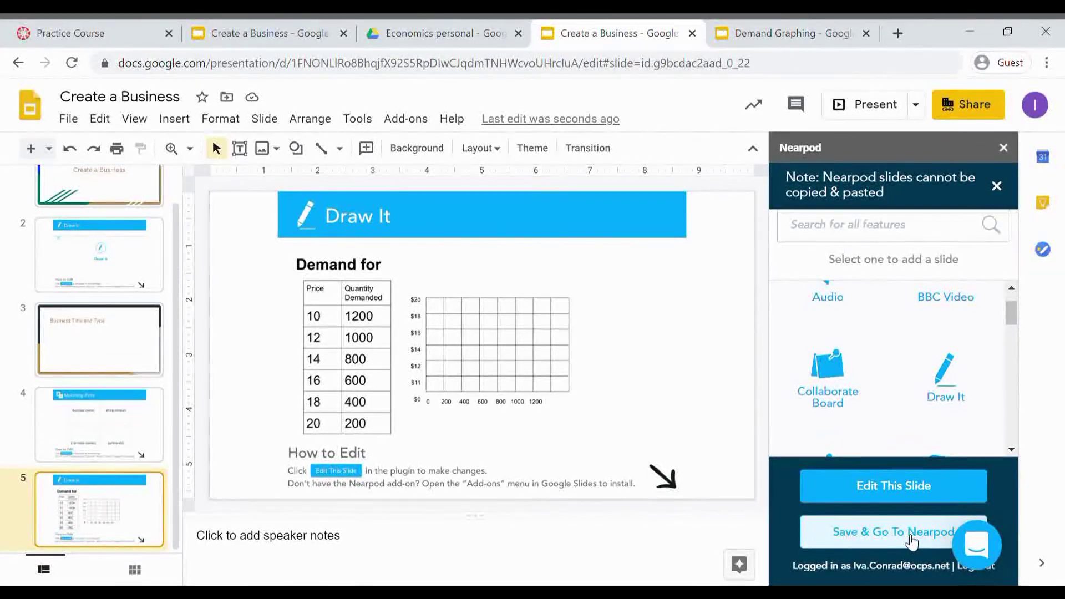
click(857, 537)
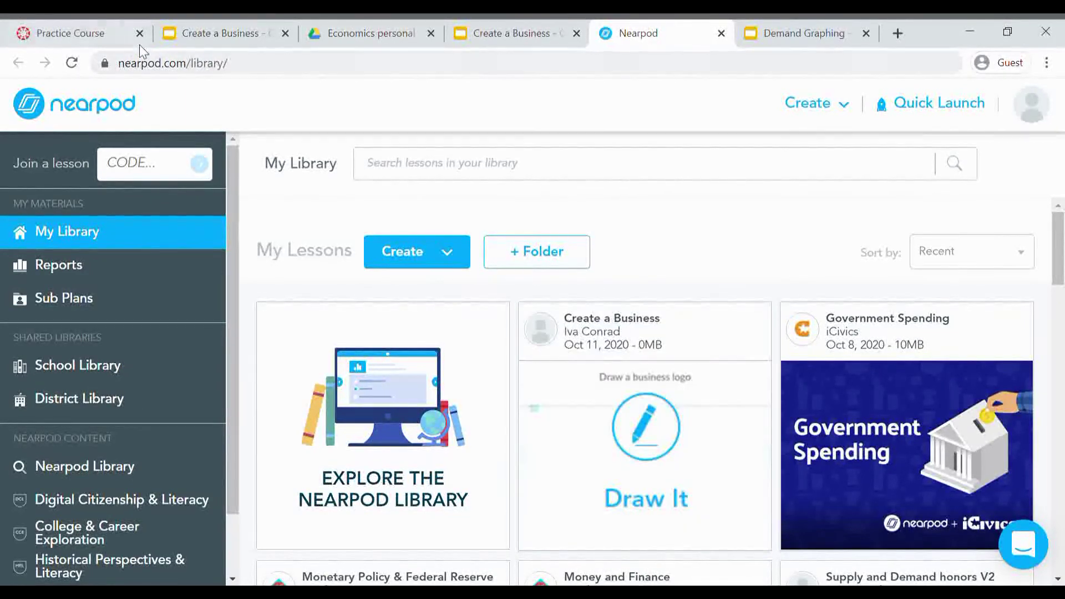
- Return to the Canvas practice course and add a new assignment named "NearPod 2" to the Unit 1 module
click(95, 33)
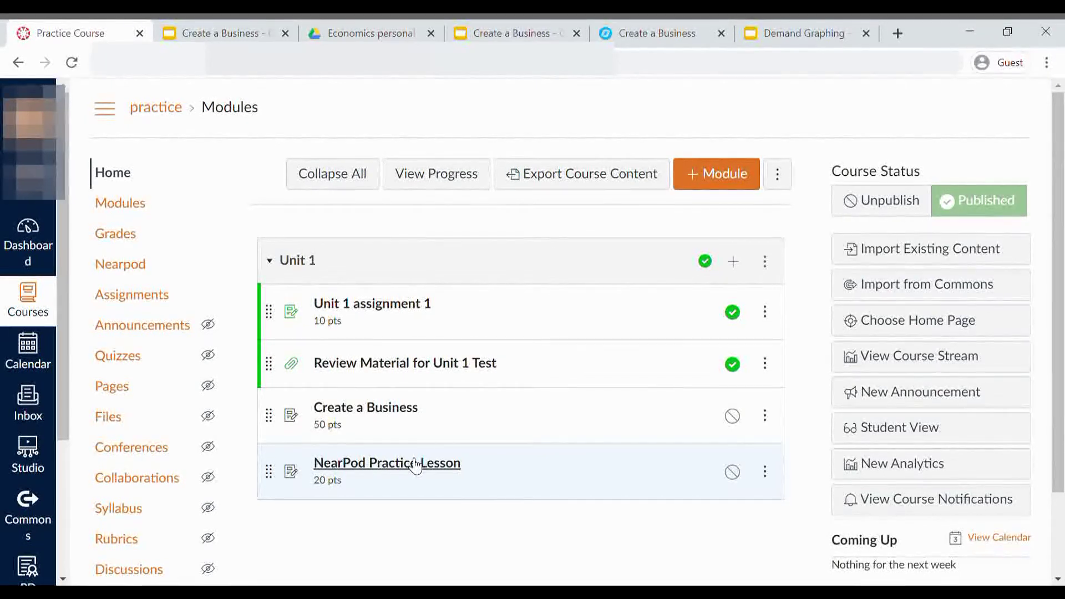
click(734, 262)
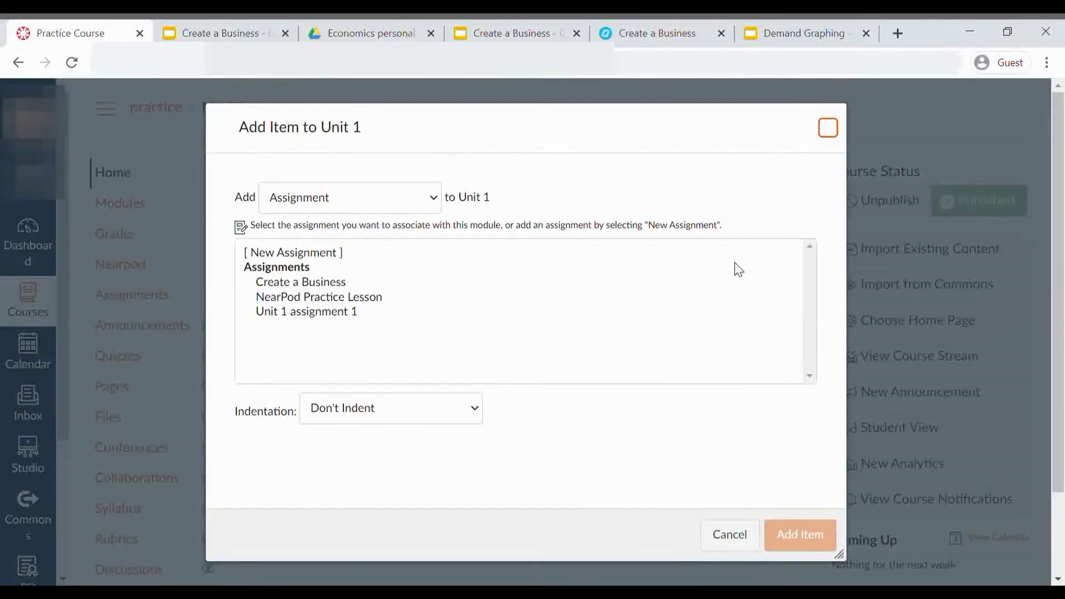
click(336, 256)
click(385, 423)
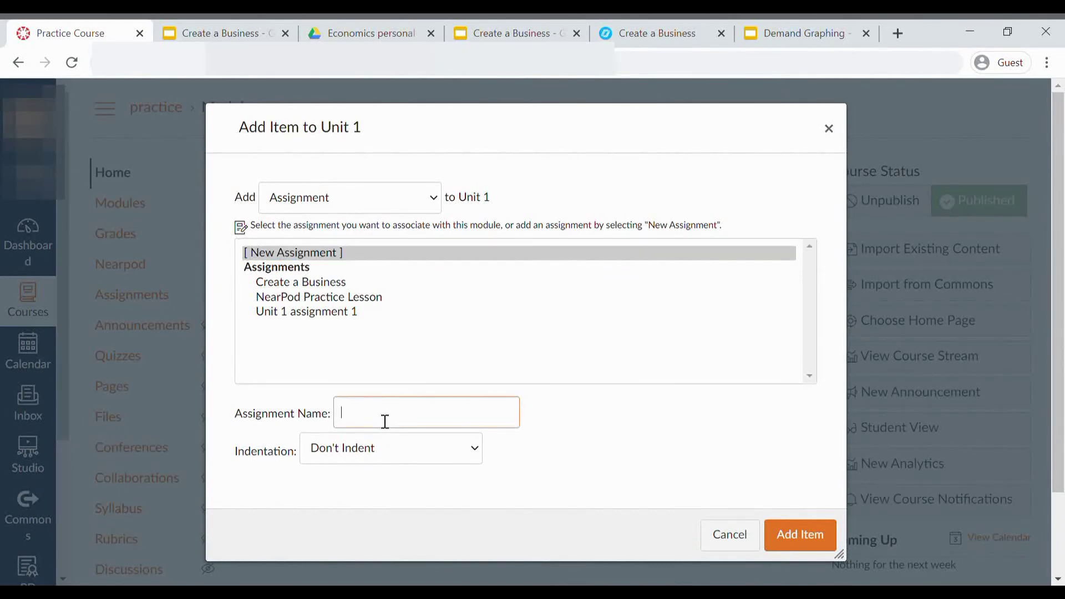
text(NearPod 2)
click(799, 538)
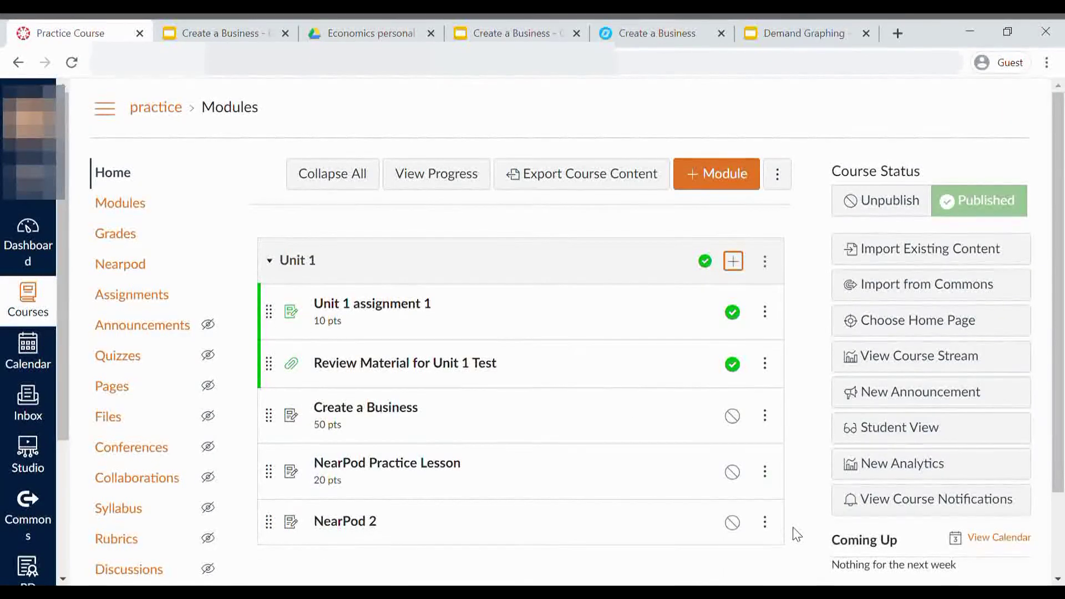
- Open the NearPod 2 assignment for editing and set its points to 20
click(353, 526)
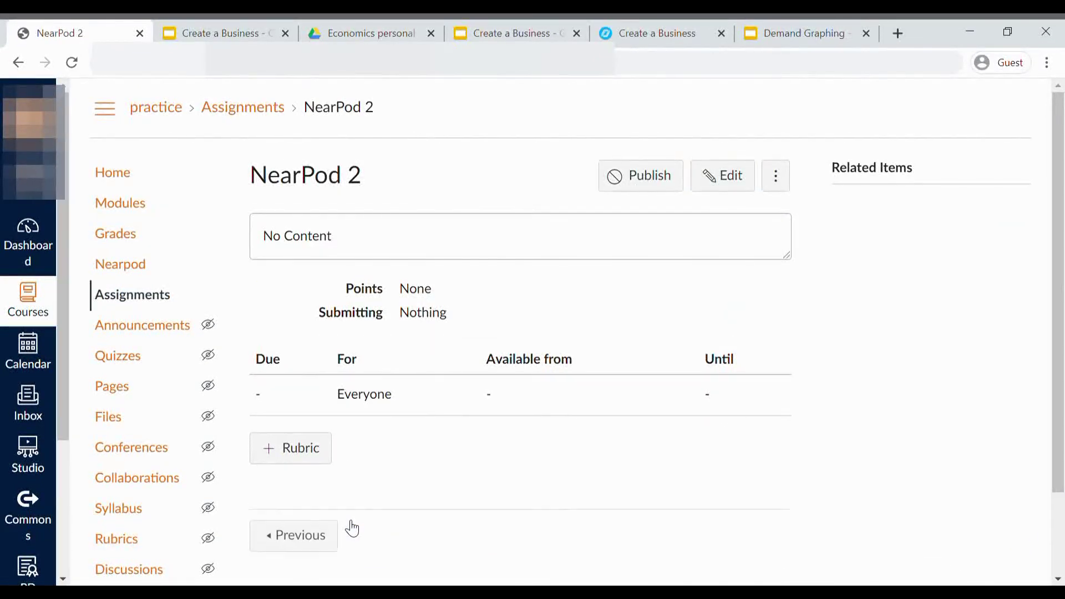
click(728, 176)
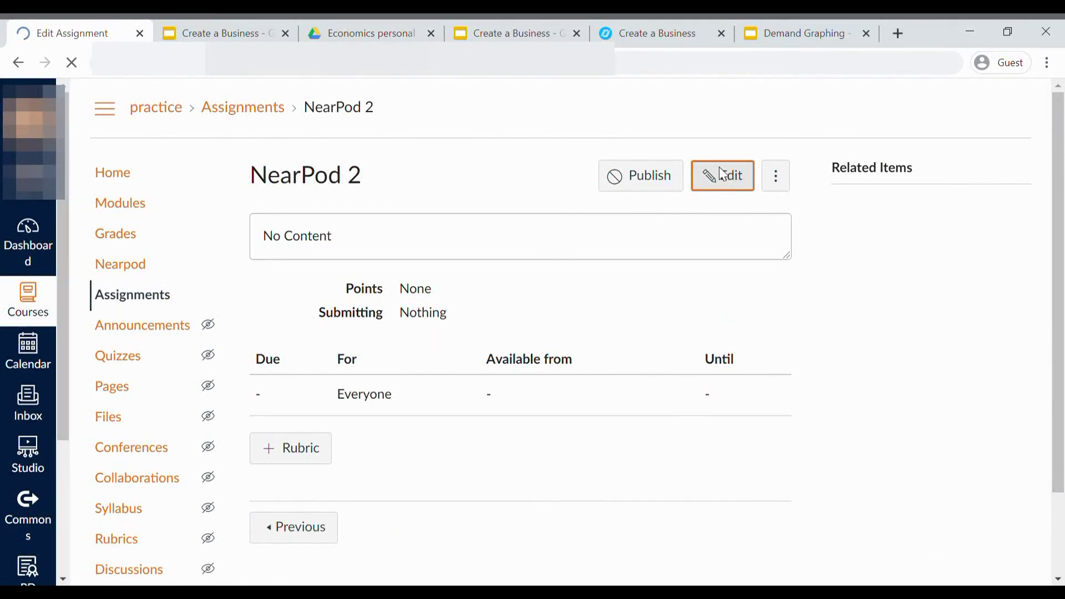
scroll(423, 268, down, 5)
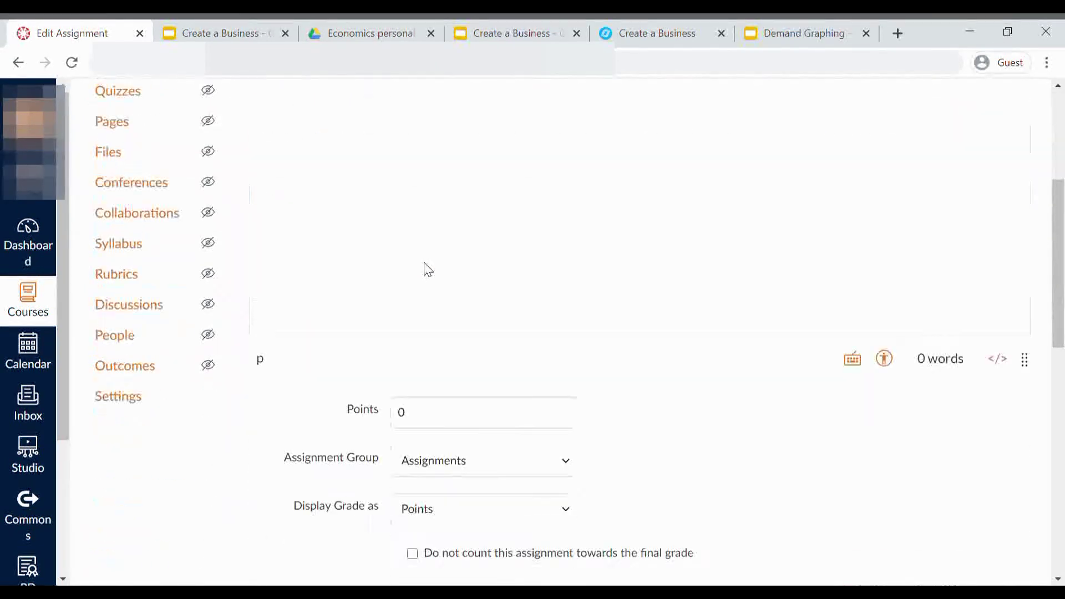
double_click(408, 409)
text(20)
- Set the assignment's submission type to External Tool and choose Nearpod as the tool
scroll(606, 447, down, 3)
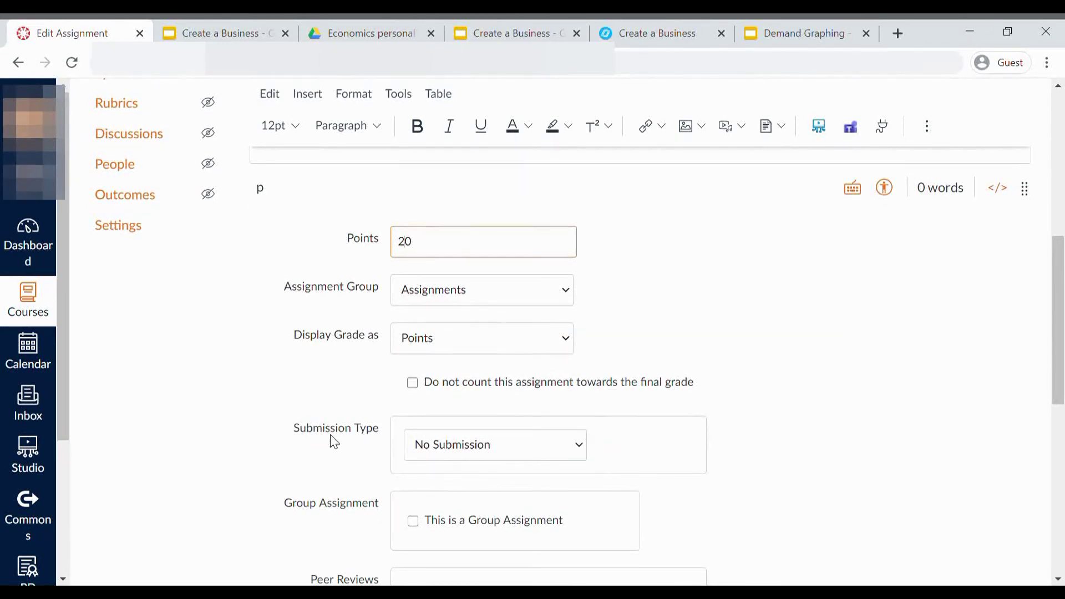
click(467, 450)
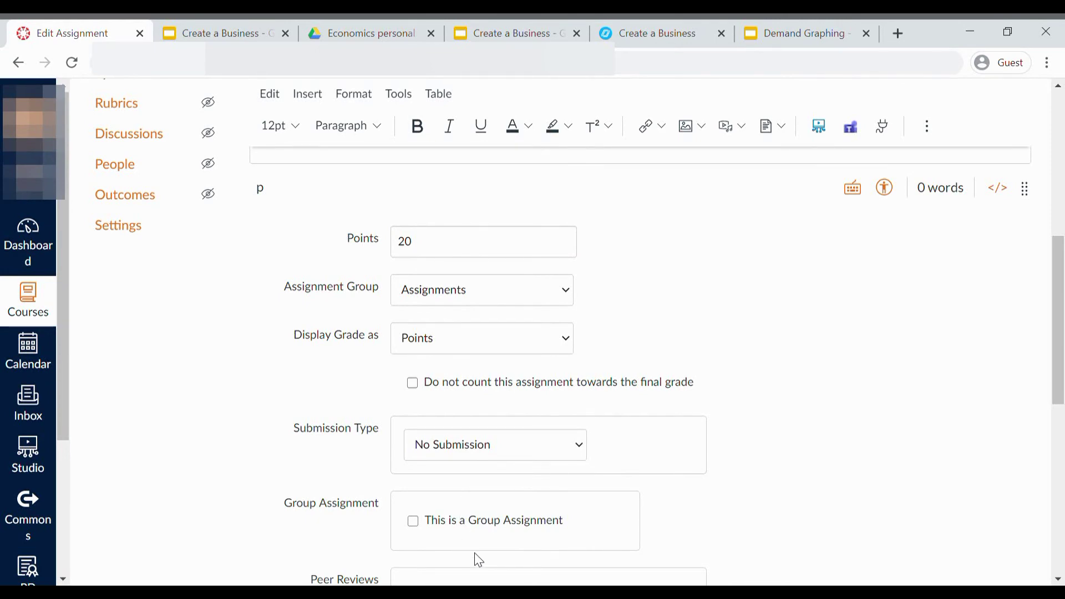
click(528, 559)
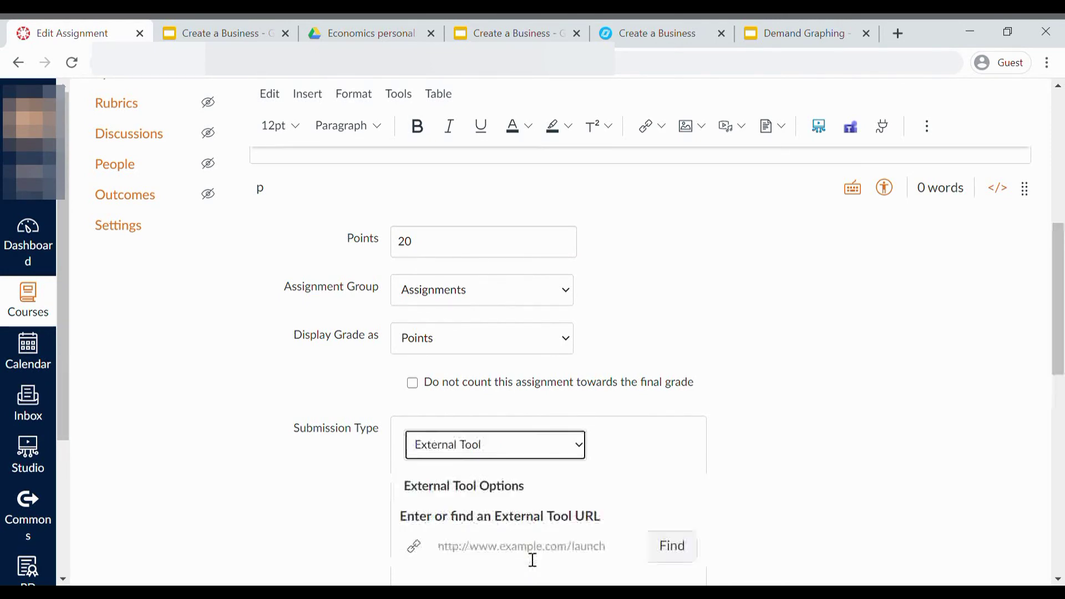
scroll(575, 486, down, 4)
click(670, 327)
scroll(481, 411, down, 4)
scroll(482, 411, down, 3)
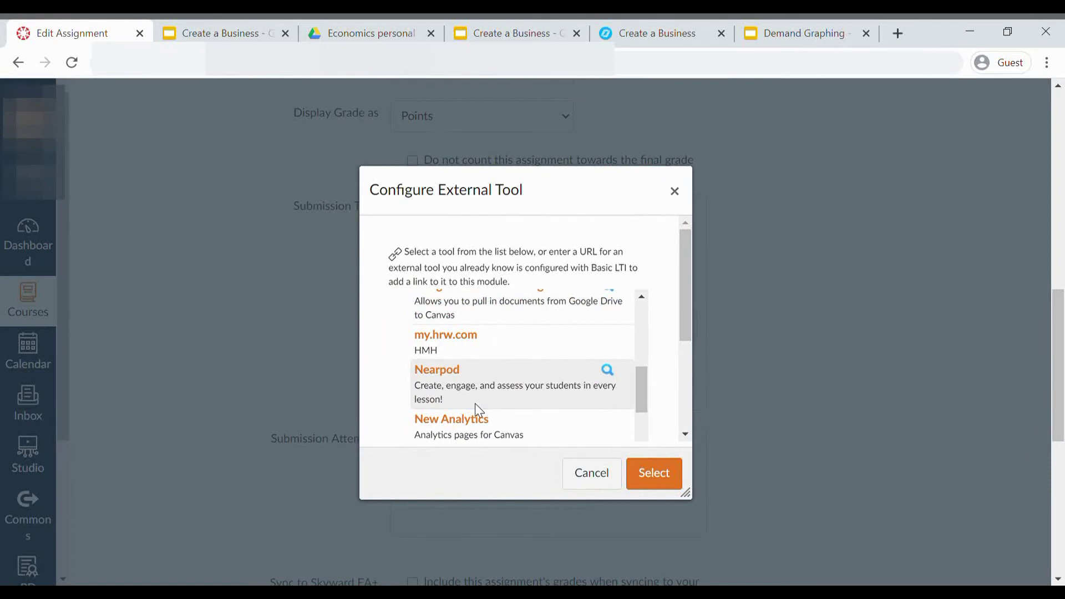
click(464, 397)
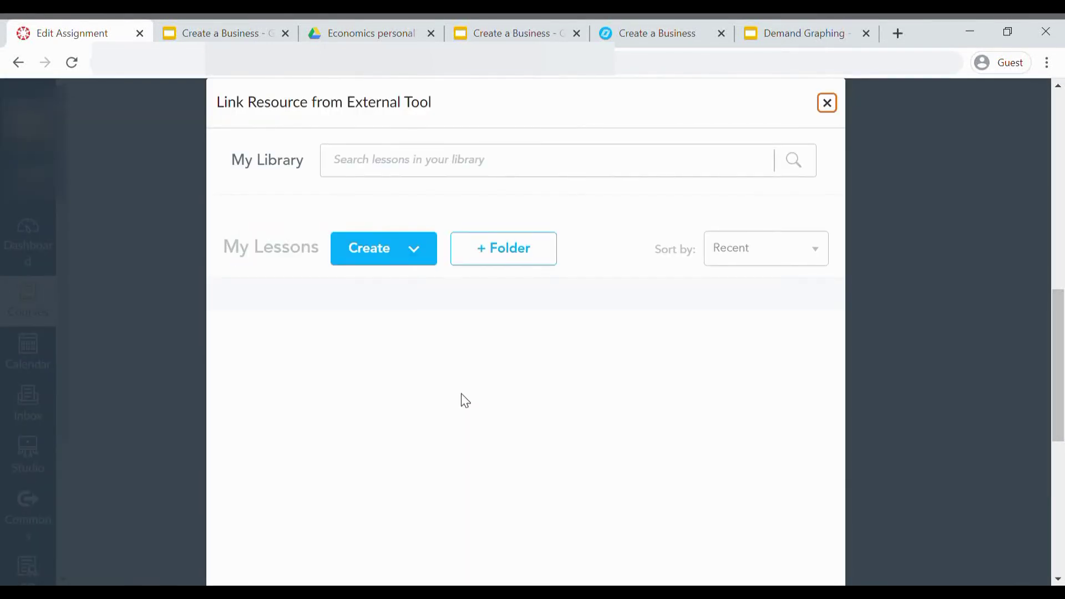
- Link the Create a Business lesson from the Nearpod library as Student-Paced and confirm the external tool
mouse_move(568, 350)
mouse_move(377, 327)
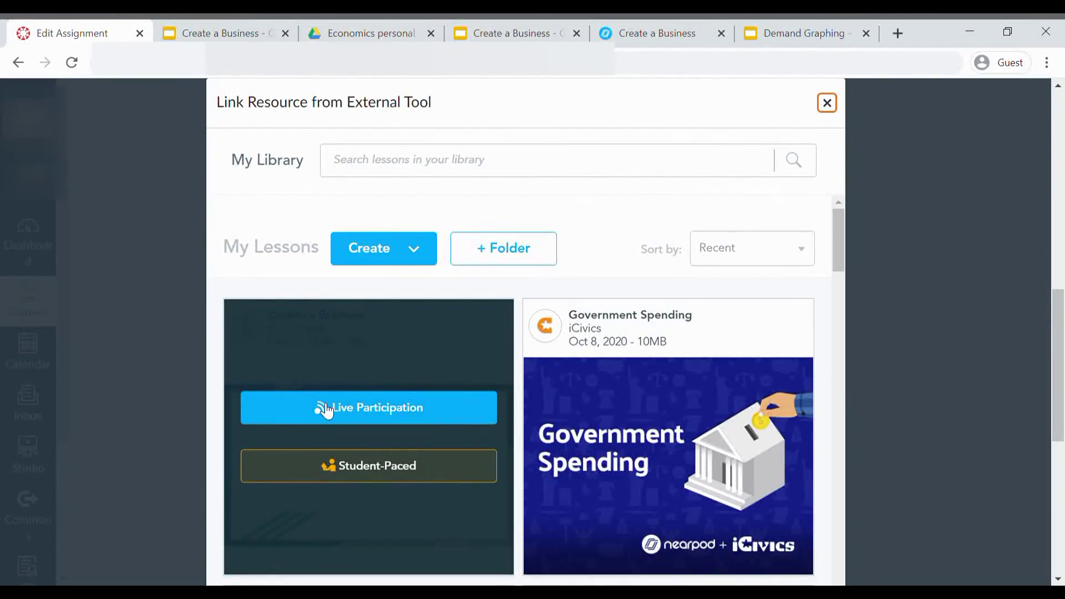
click(355, 476)
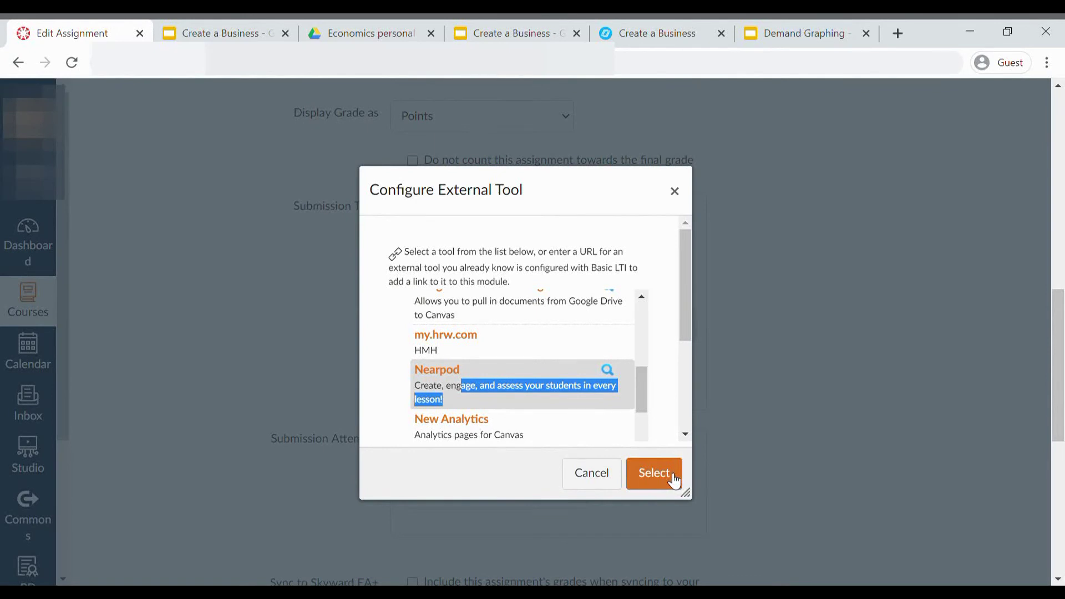
click(644, 474)
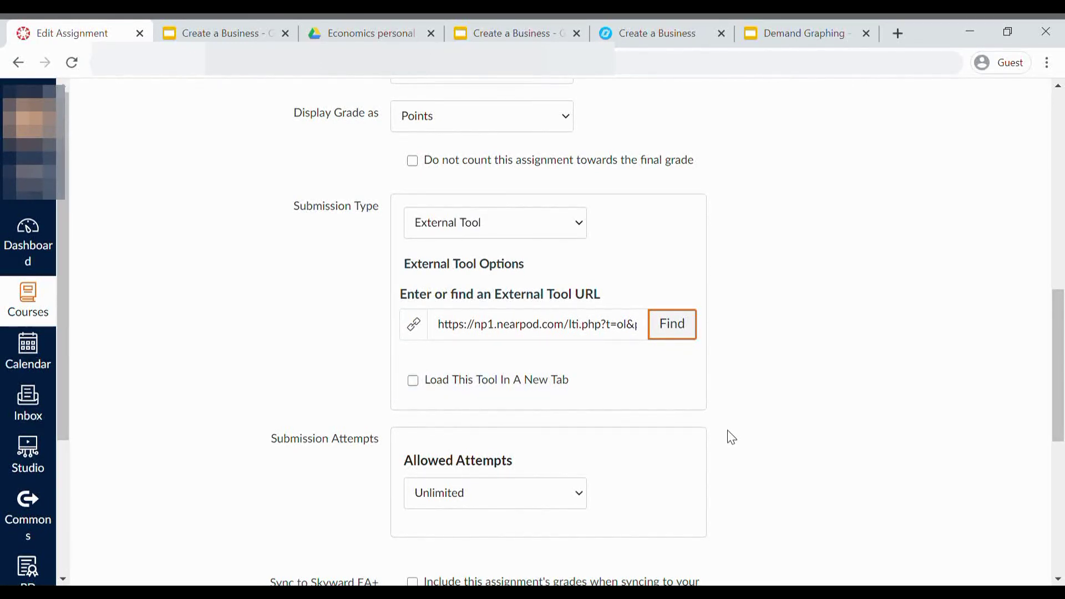
- Save the NearPod 2 assignment without publishing it, then page through the embedded lesson up to the matching pairs activity
scroll(728, 431, down, 3)
scroll(728, 432, down, 5)
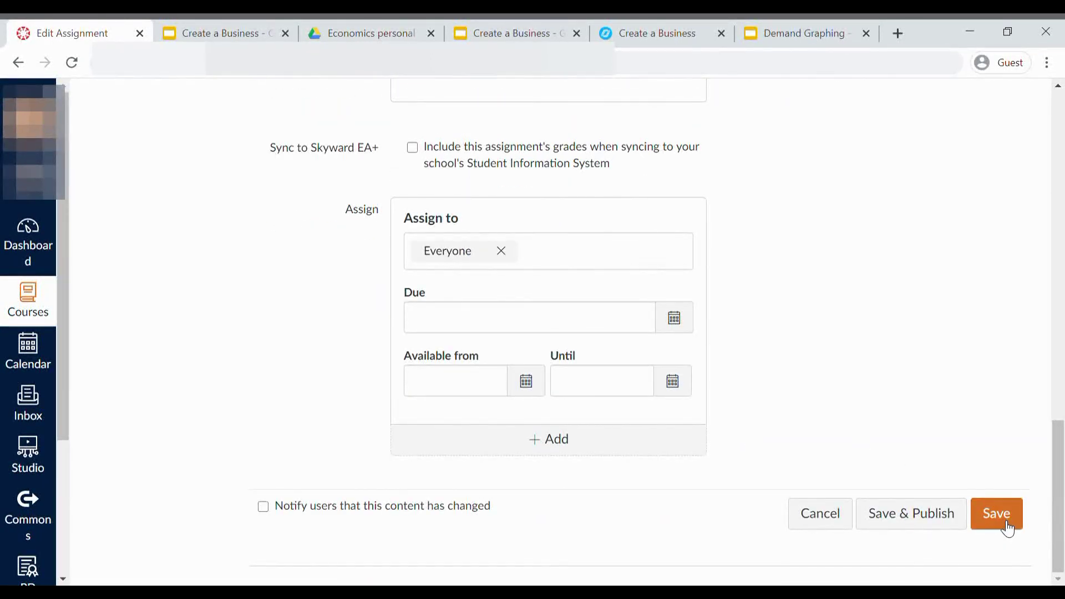
click(1006, 526)
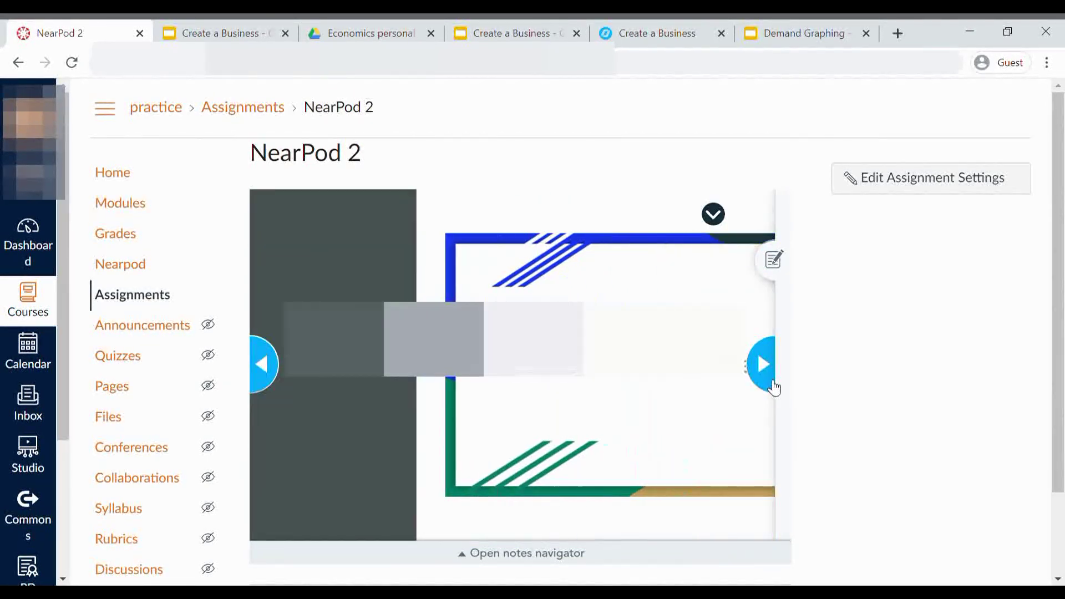
click(768, 380)
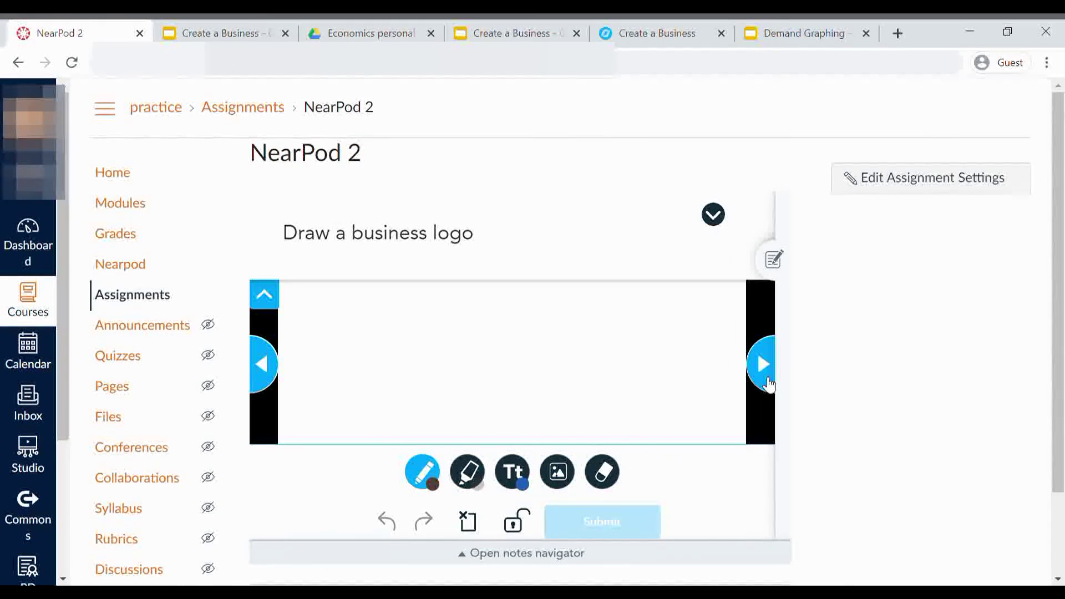
click(768, 382)
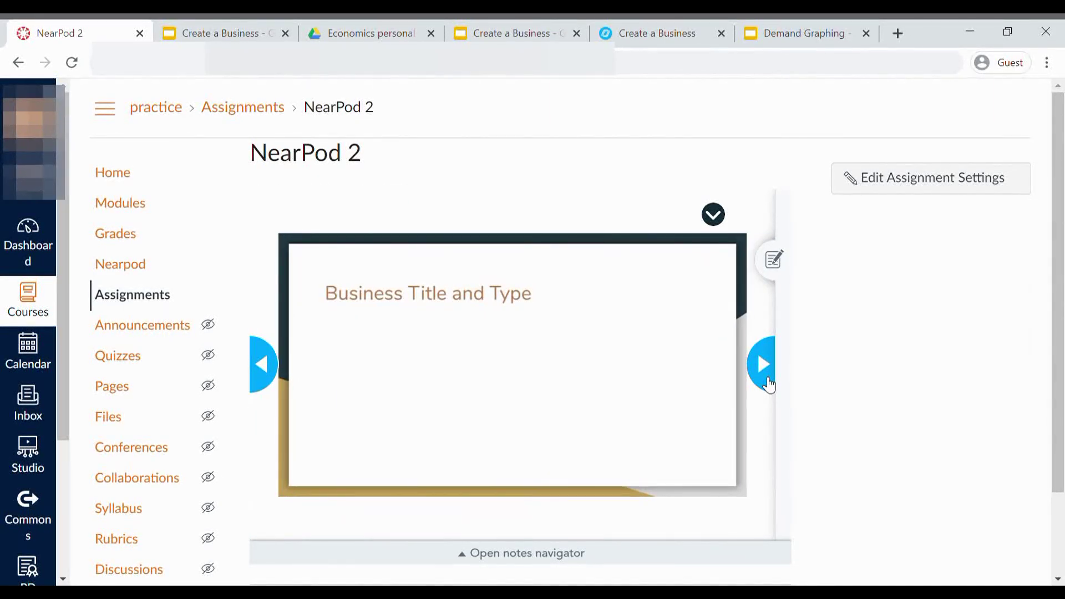
click(768, 382)
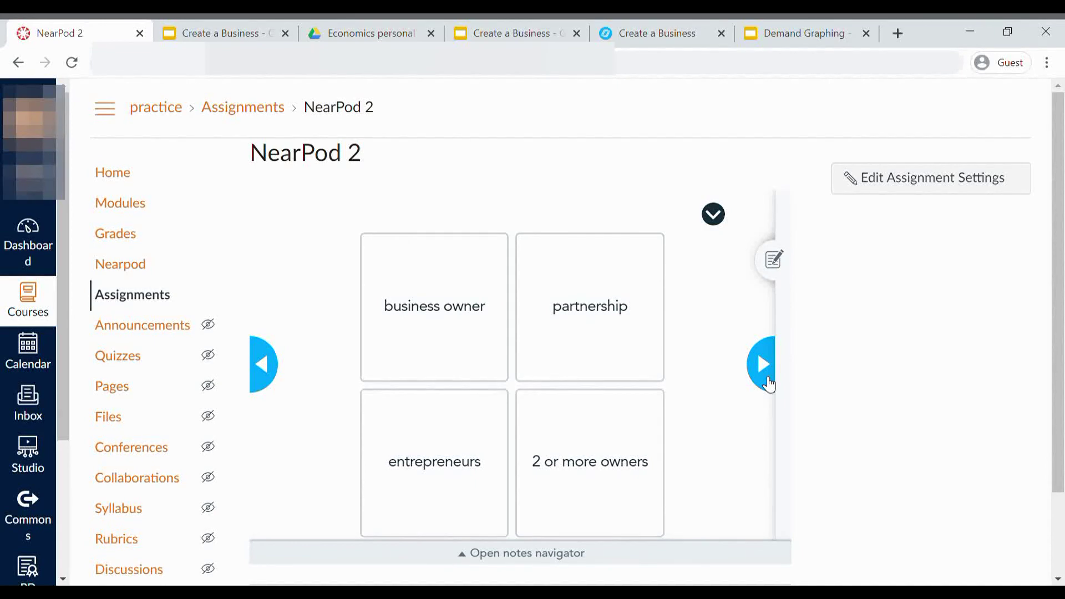